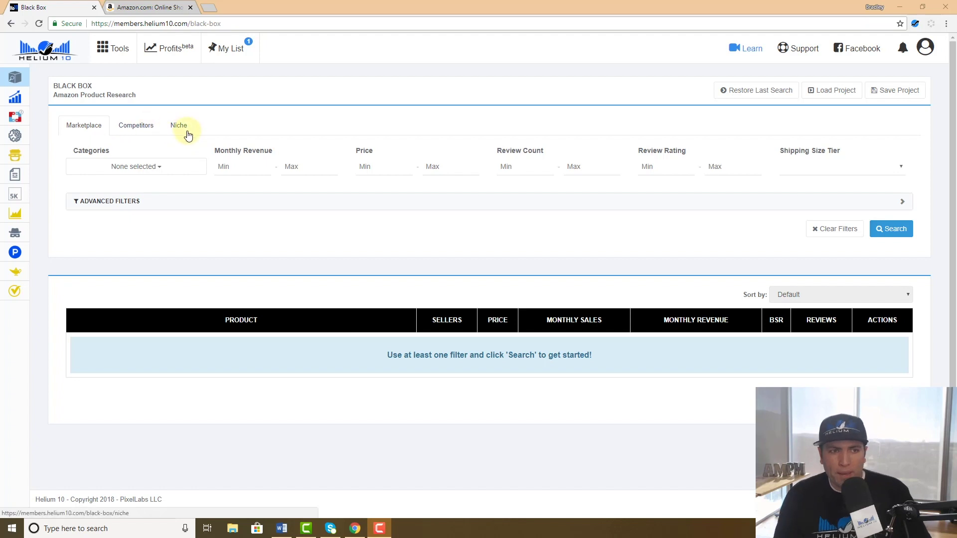
Open Black Box's Competitors search, and search Amazon for "collagen peptides powder".
{"action": "left_click", "coordinate": [154, 129]}
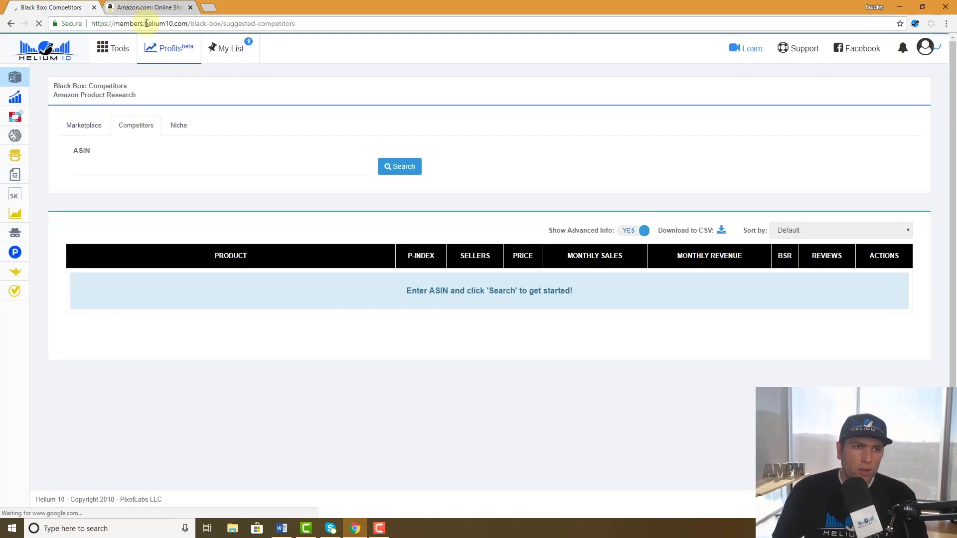
{"action": "left_click", "coordinate": [147, 7]}
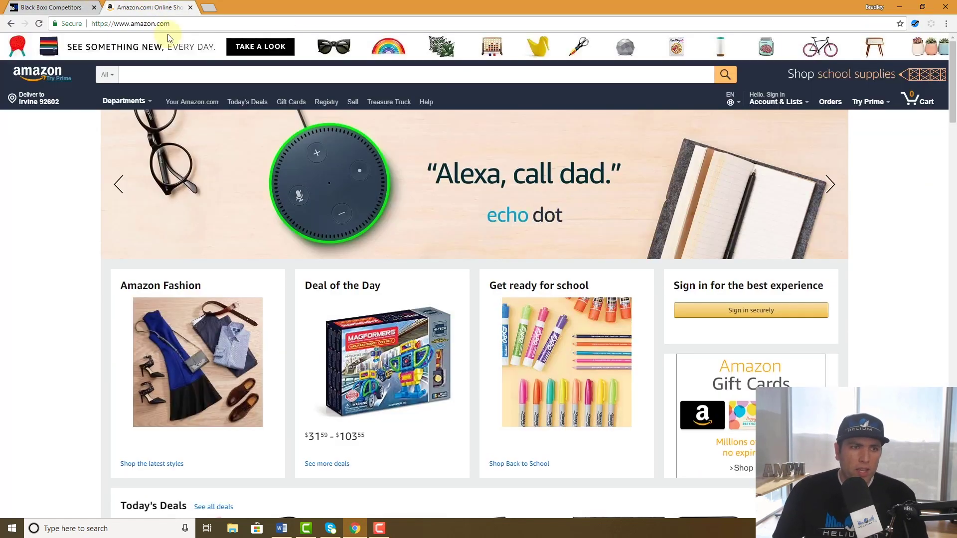
{"action": "left_click", "coordinate": [191, 73]}
{"action": "type", "text": "collage"}
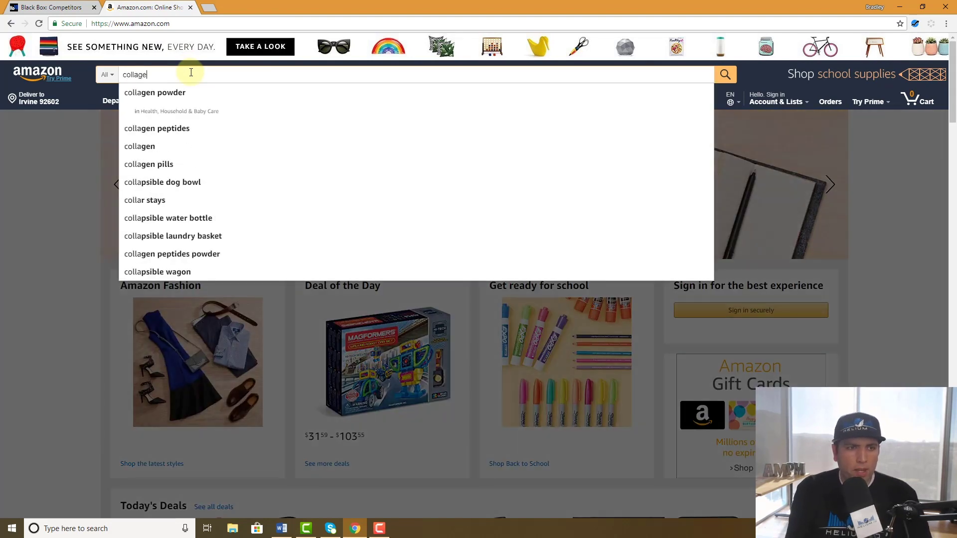
{"action": "type", "text": "n peptides powder"}
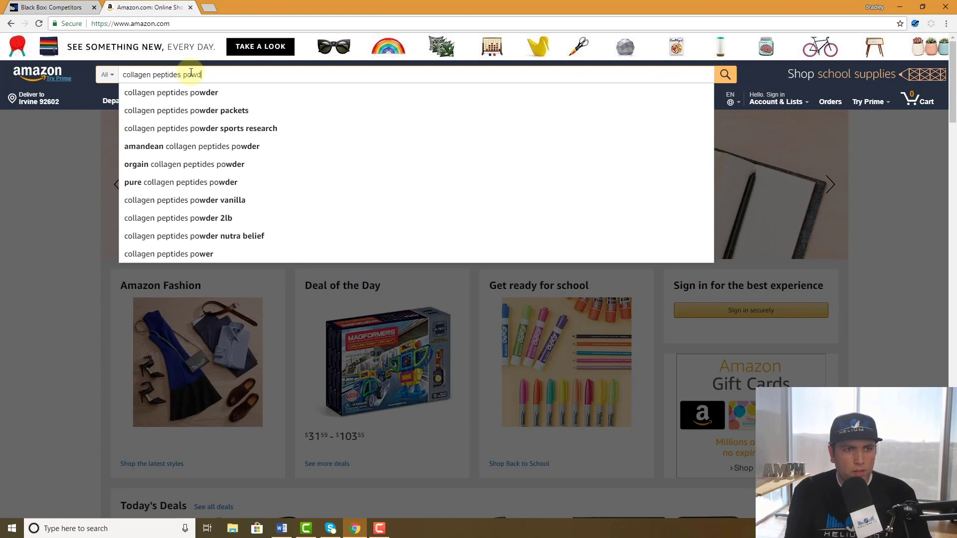
{"action": "key", "text": "Return"}
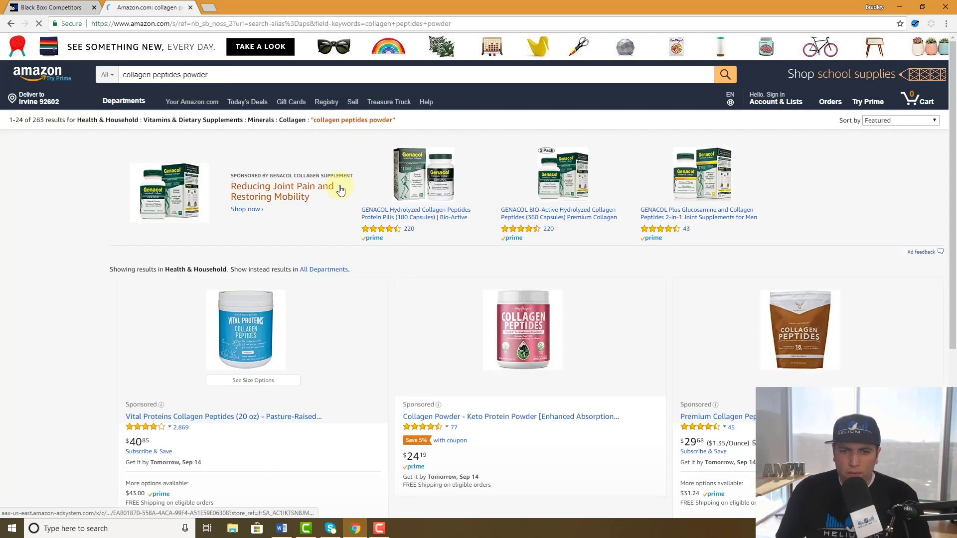
Find the Pure Collagen Peptides (6 oz) listing on Amazon and search Black Box for competitors of its ASIN, B07FB4JTJR.
{"action": "scroll", "coordinate": [341, 189], "scroll_direction": "down", "scroll_amount": 3}
{"action": "scroll", "coordinate": [341, 190], "scroll_direction": "down", "scroll_amount": 15}
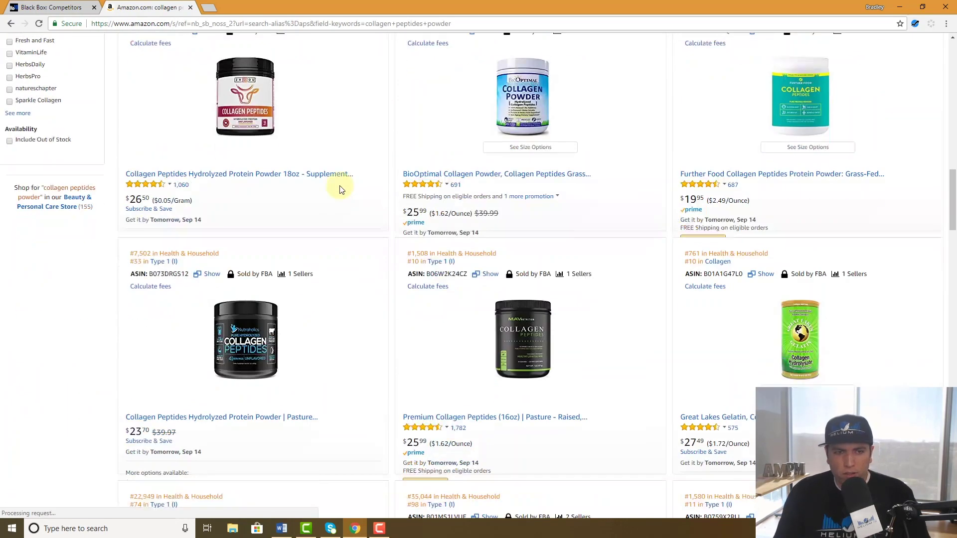
{"action": "scroll", "coordinate": [340, 189], "scroll_direction": "down", "scroll_amount": 2}
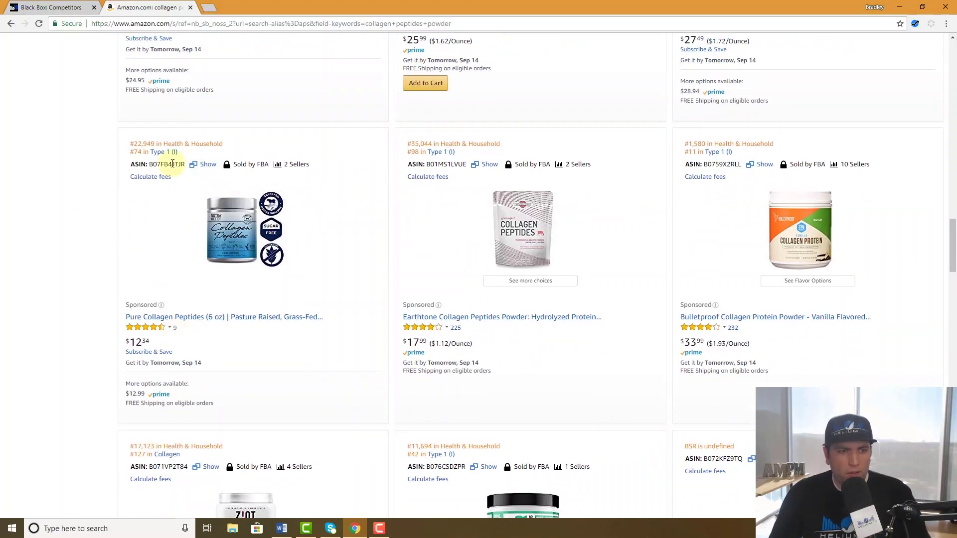
{"action": "left_click", "coordinate": [65, 7]}
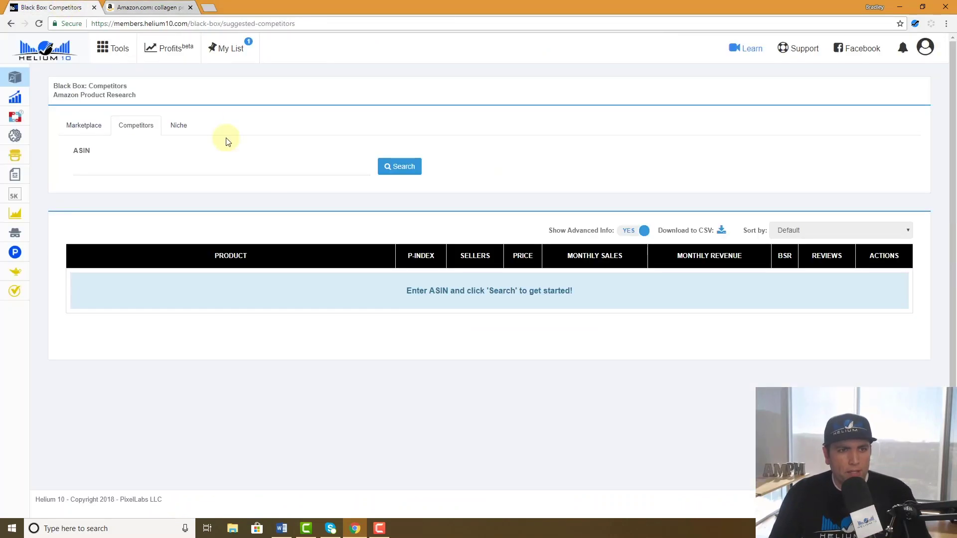
{"action": "left_click", "coordinate": [143, 165]}
{"action": "type", "text": "B07FB4JTJR"}
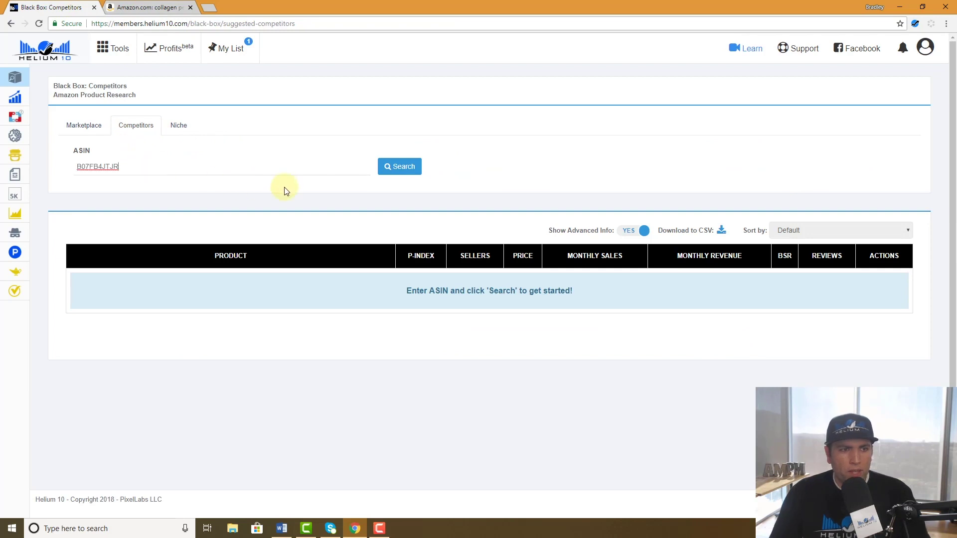
{"action": "left_click", "coordinate": [399, 167]}
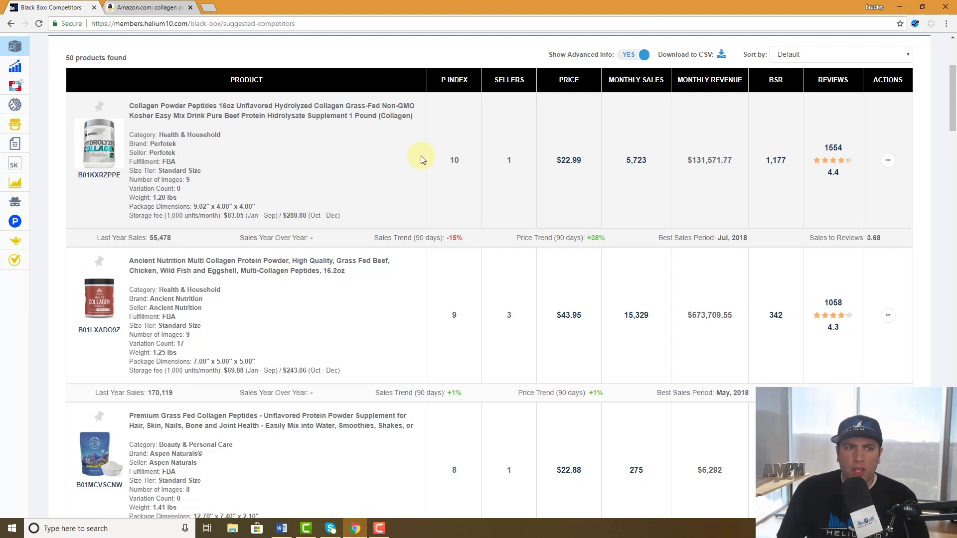
{"action": "scroll", "coordinate": [421, 156], "scroll_direction": "up", "scroll_amount": 3}
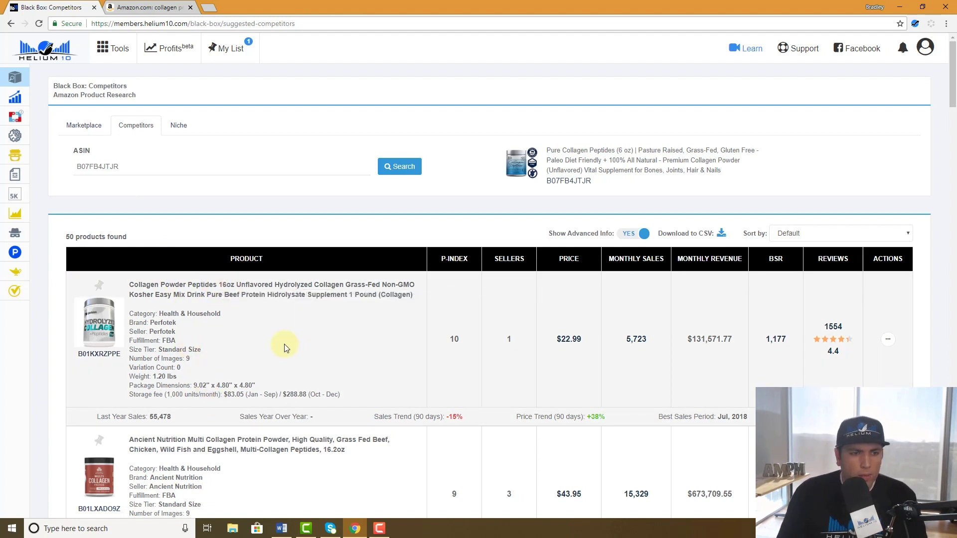
Open Cerebro in a separate tab and enter the searched product's ASIN, B07FB4JTJR, as the main product.
{"action": "right_click", "coordinate": [24, 142]}
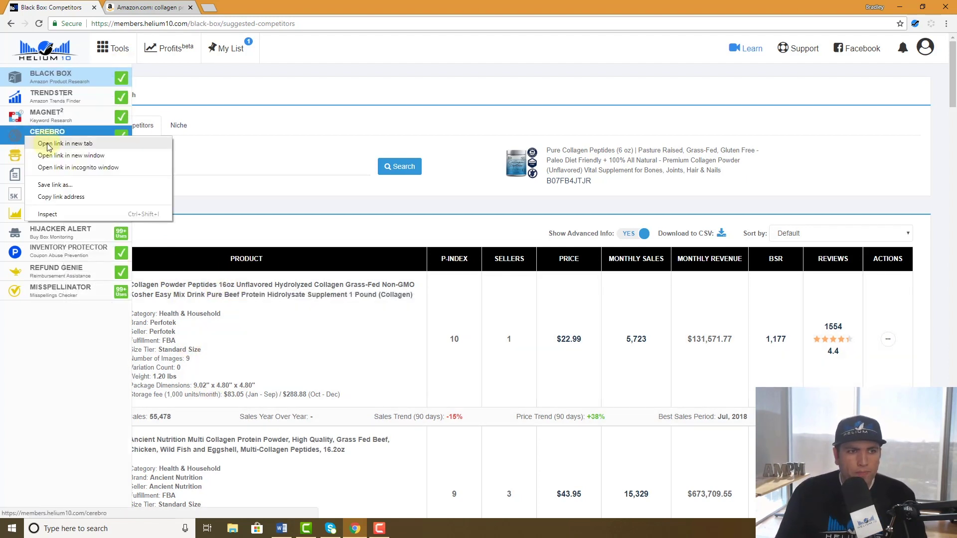
{"action": "left_click", "coordinate": [47, 147]}
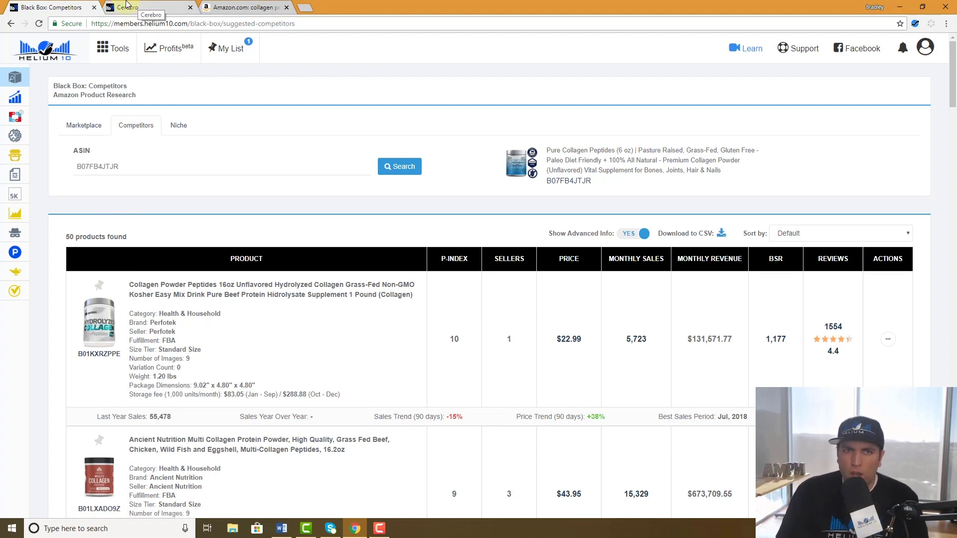
{"action": "double_click", "coordinate": [107, 165]}
{"action": "left_click", "coordinate": [167, 6]}
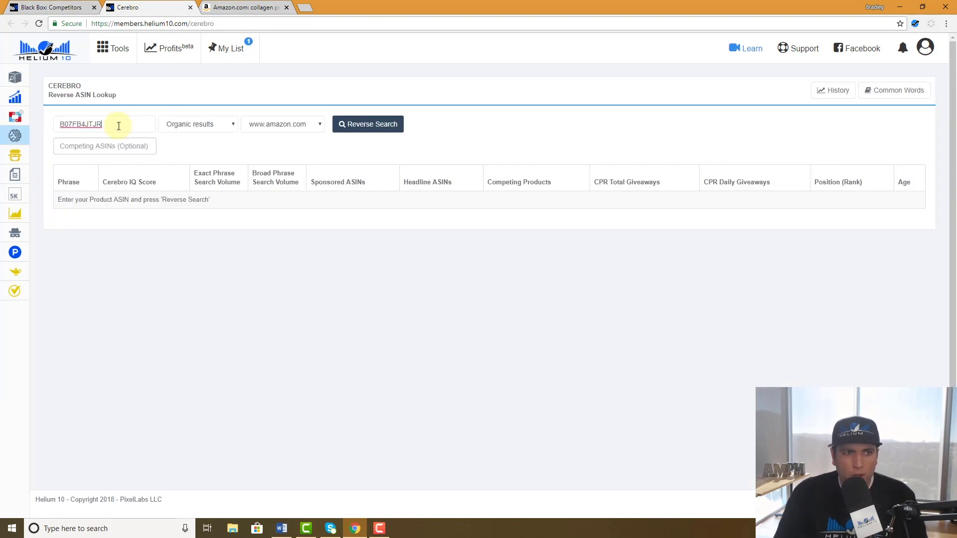
Add the first Black Box competitor, B01KXRZPPE, as a competing ASIN in Cerebro and run a new reverse search.
{"action": "left_click", "coordinate": [53, 7]}
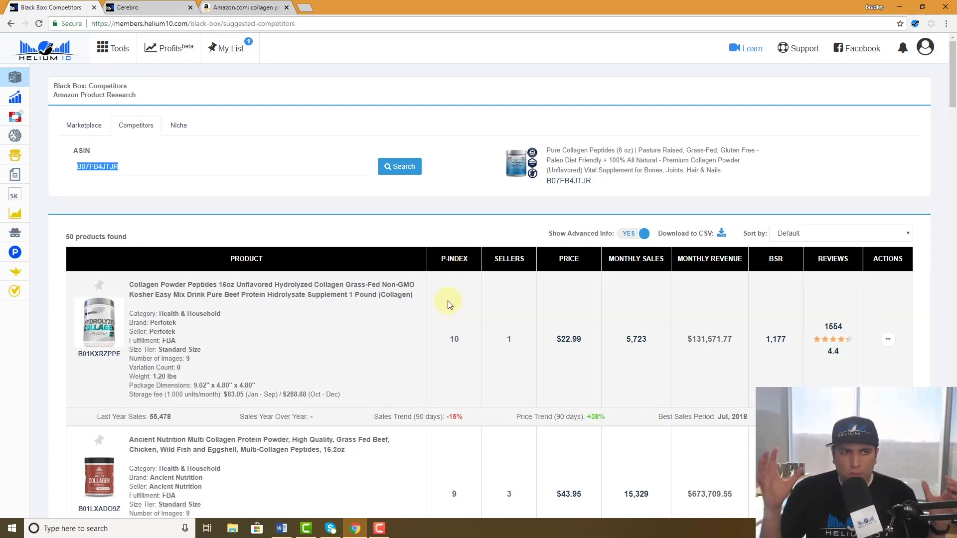
{"action": "left_click_drag", "start_coordinate": [123, 356], "coordinate": [77, 355]}
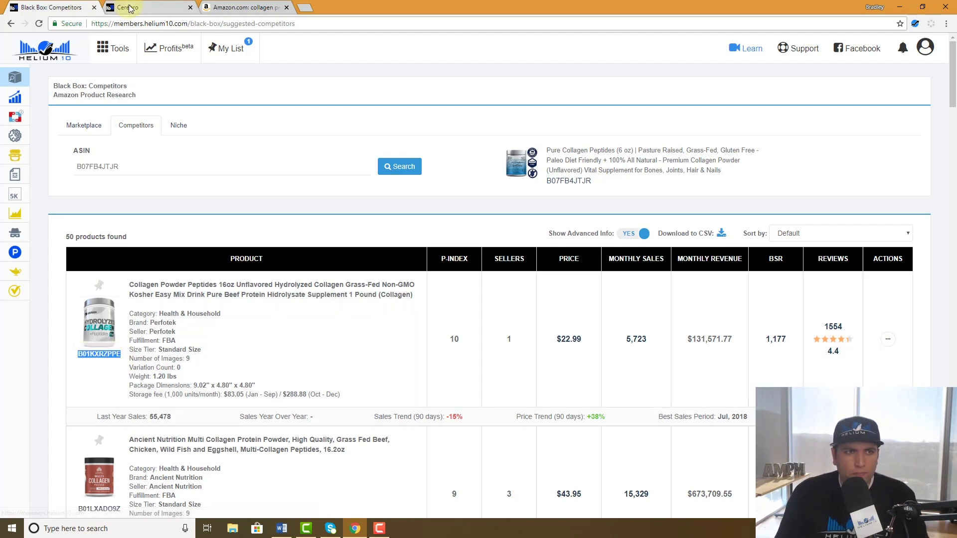
{"action": "left_click", "coordinate": [128, 7]}
{"action": "left_click", "coordinate": [100, 124]}
{"action": "left_click", "coordinate": [213, 150]}
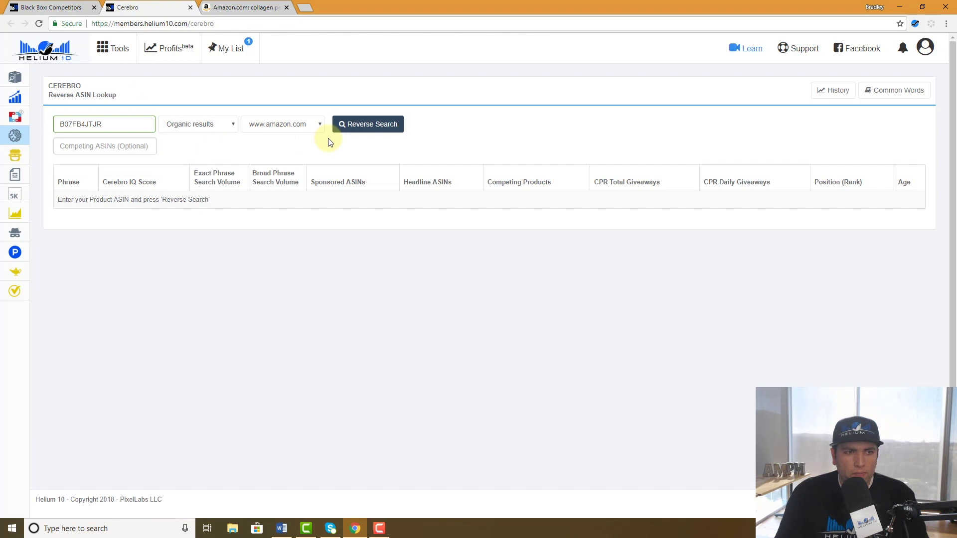
{"action": "left_click", "coordinate": [141, 142]}
{"action": "key", "text": "Return"}
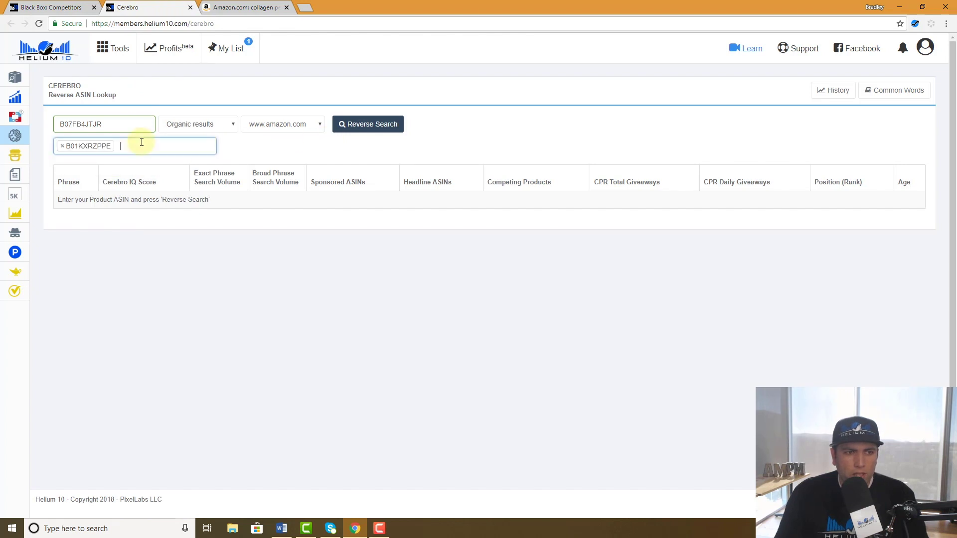
{"action": "left_click", "coordinate": [391, 129]}
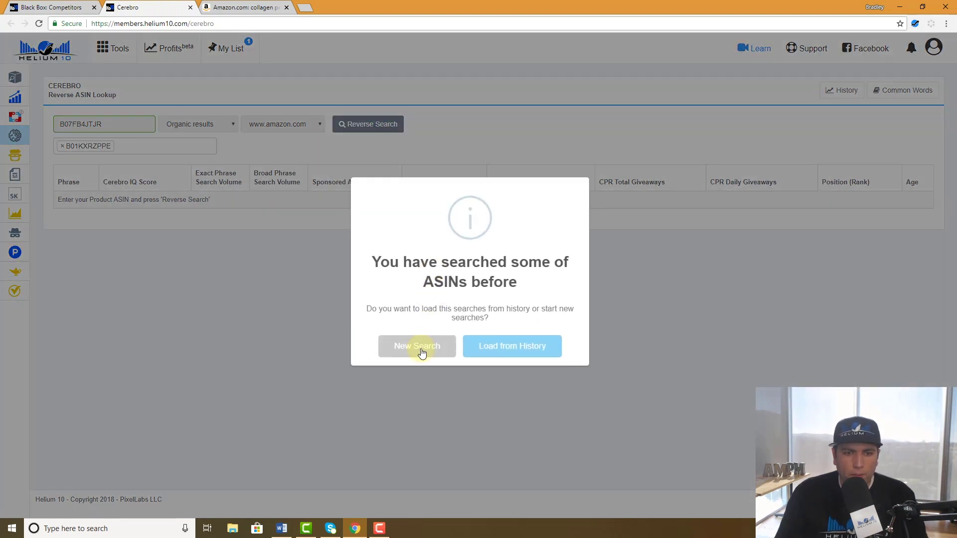
{"action": "left_click", "coordinate": [421, 350]}
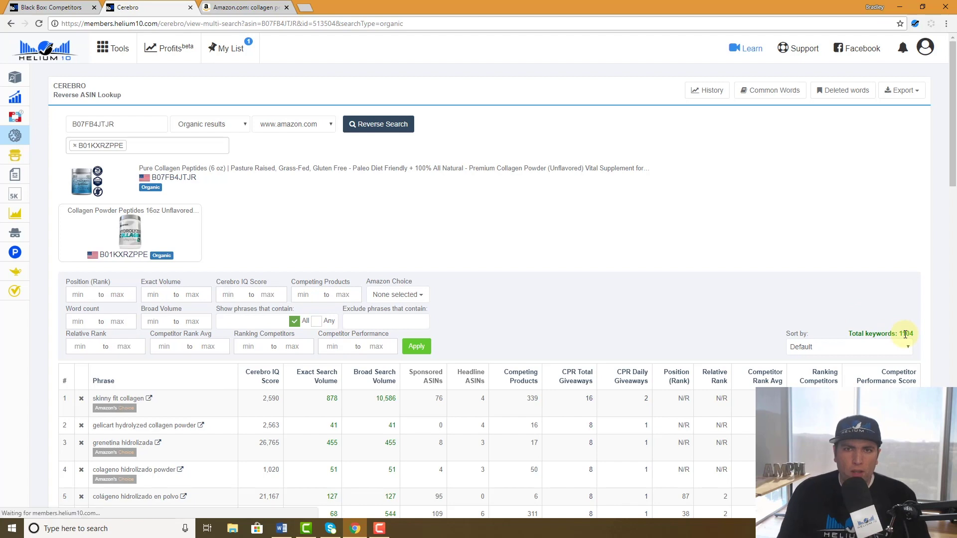
Filter the Cerebro keywords to a minimum Position (Rank) of 1 and a minimum of 1 Ranking Competitors.
{"action": "scroll", "coordinate": [852, 355], "scroll_direction": "down", "scroll_amount": 3}
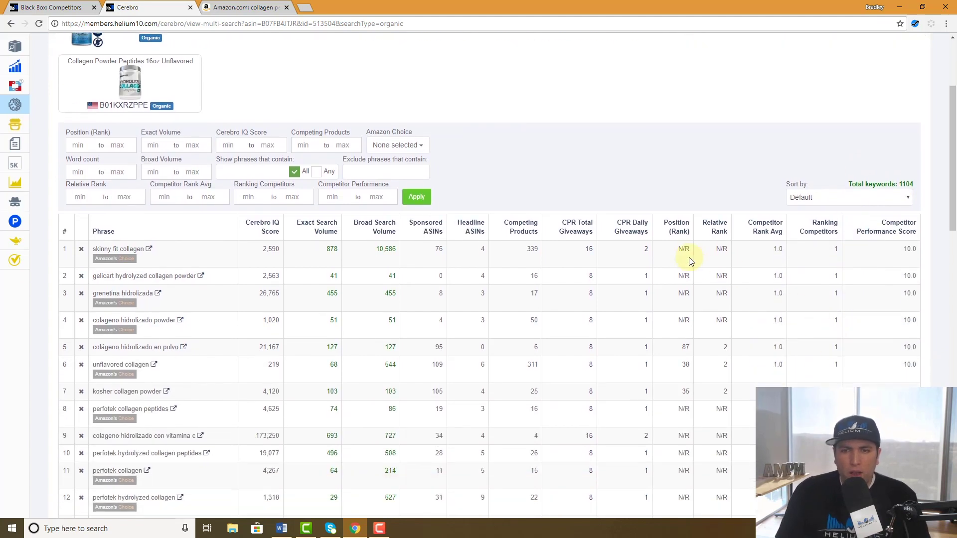
{"action": "scroll", "coordinate": [695, 264], "scroll_direction": "up", "scroll_amount": 2}
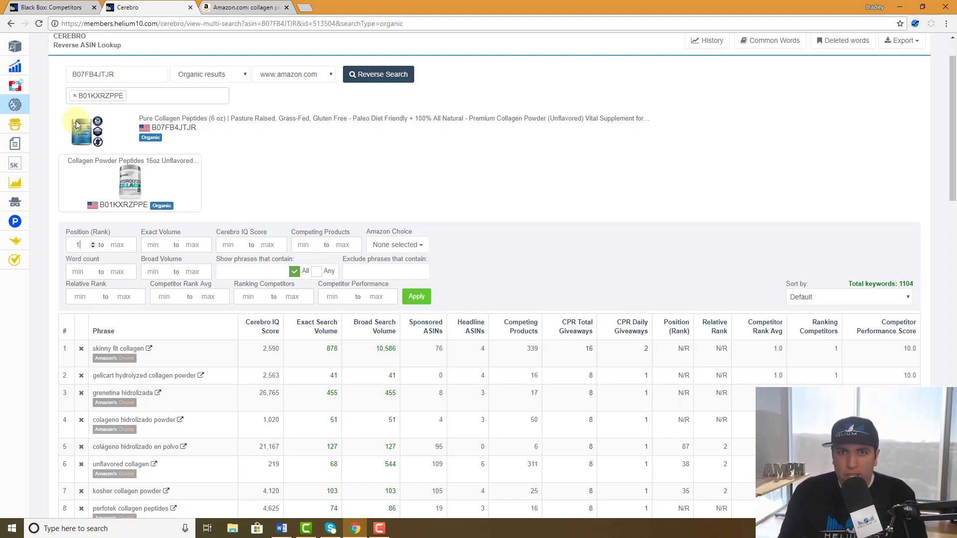
{"action": "left_click", "coordinate": [248, 297]}
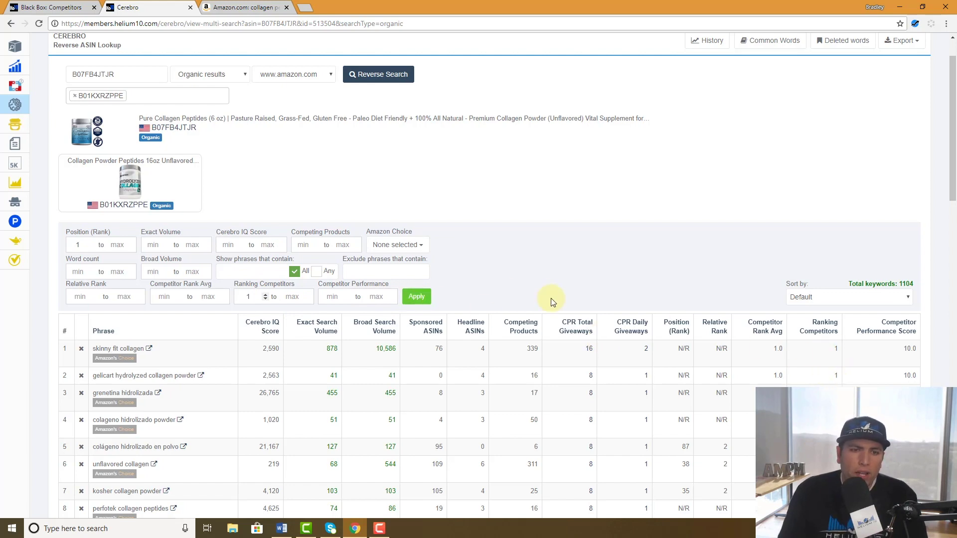
{"action": "left_click", "coordinate": [415, 298]}
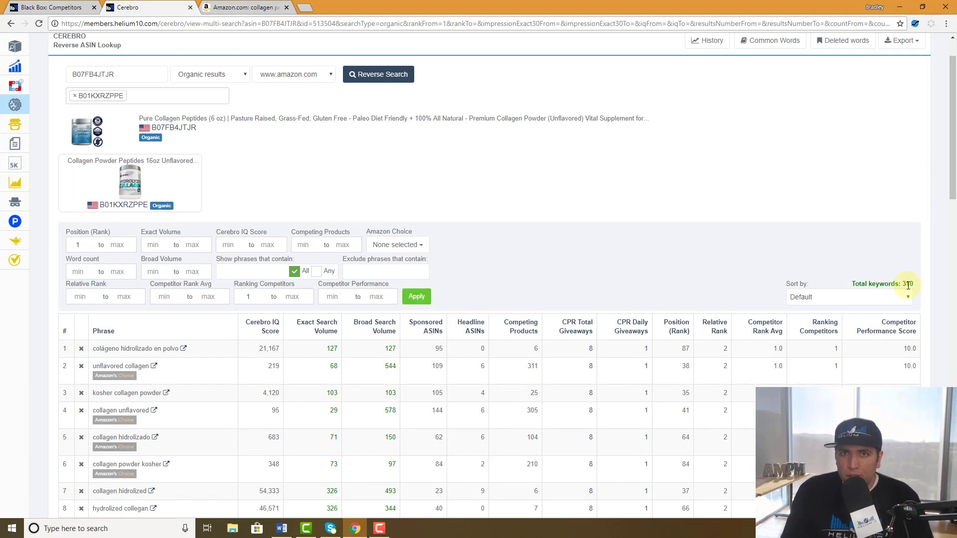
Return to the Black Box competitor results and open page 3 to examine the P-Index of the last products.
{"action": "left_click", "coordinate": [56, 7]}
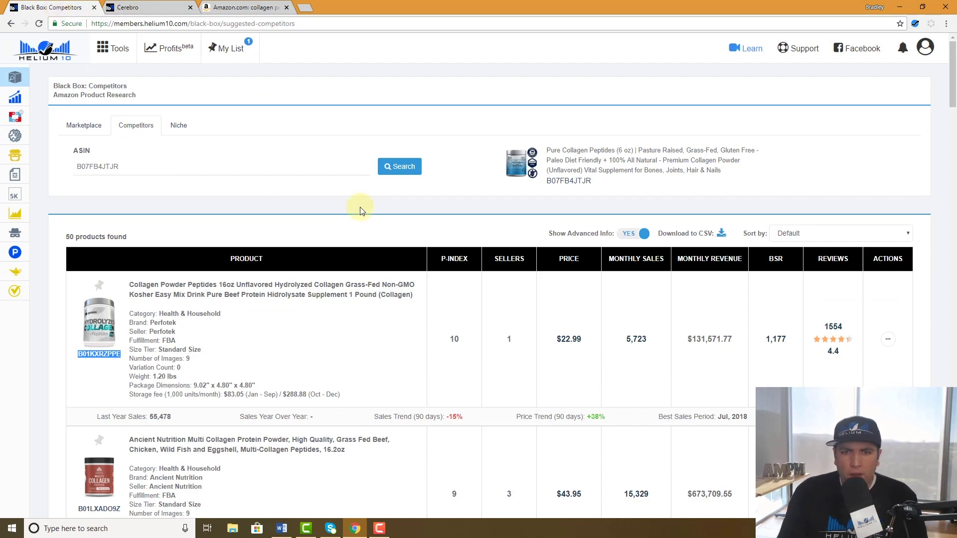
{"action": "scroll", "coordinate": [359, 209], "scroll_direction": "down", "scroll_amount": 20}
{"action": "scroll", "coordinate": [359, 210], "scroll_direction": "down", "scroll_amount": 15}
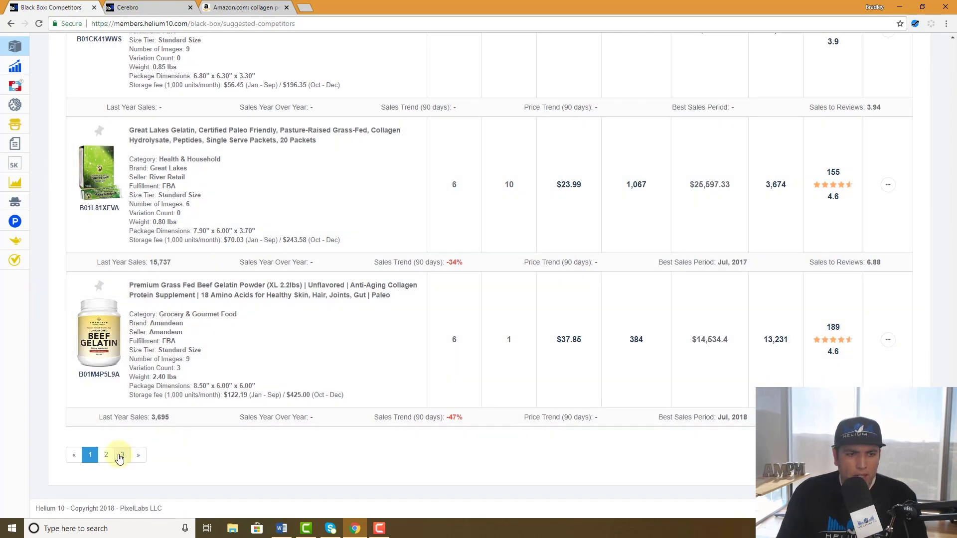
{"action": "left_click", "coordinate": [121, 456]}
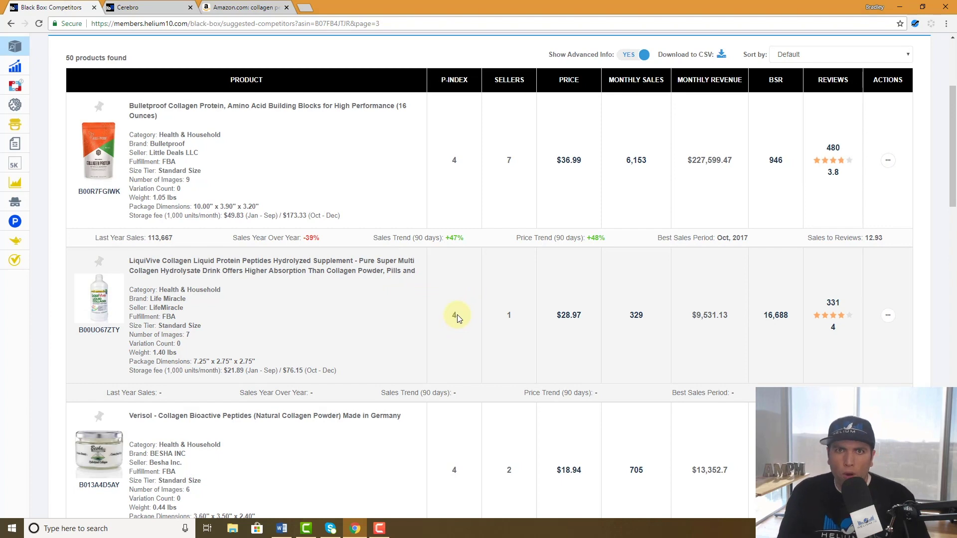
{"action": "scroll", "coordinate": [457, 315], "scroll_direction": "up", "scroll_amount": 3}
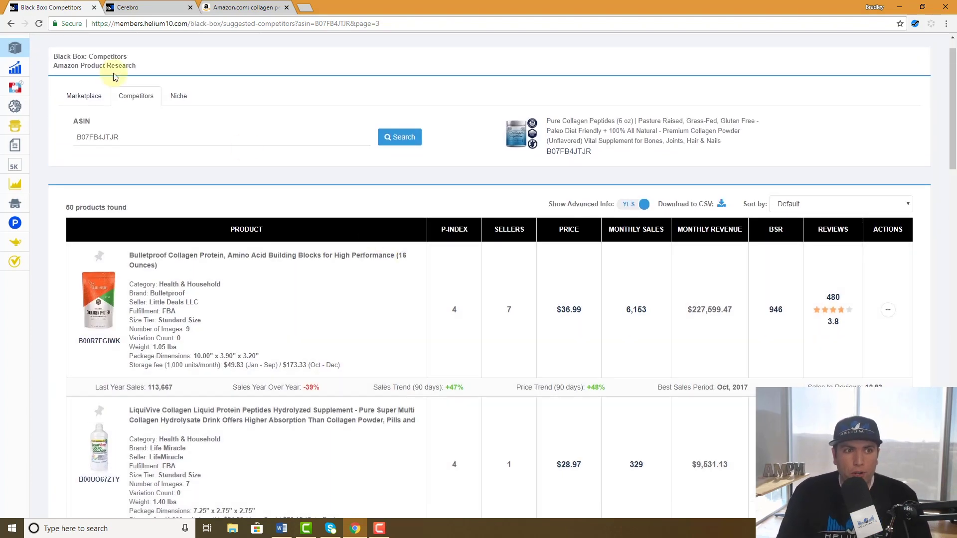
Open a second Cerebro tab and enter B07FB4JTJR as the main product's ASIN.
{"action": "right_click", "coordinate": [31, 105]}
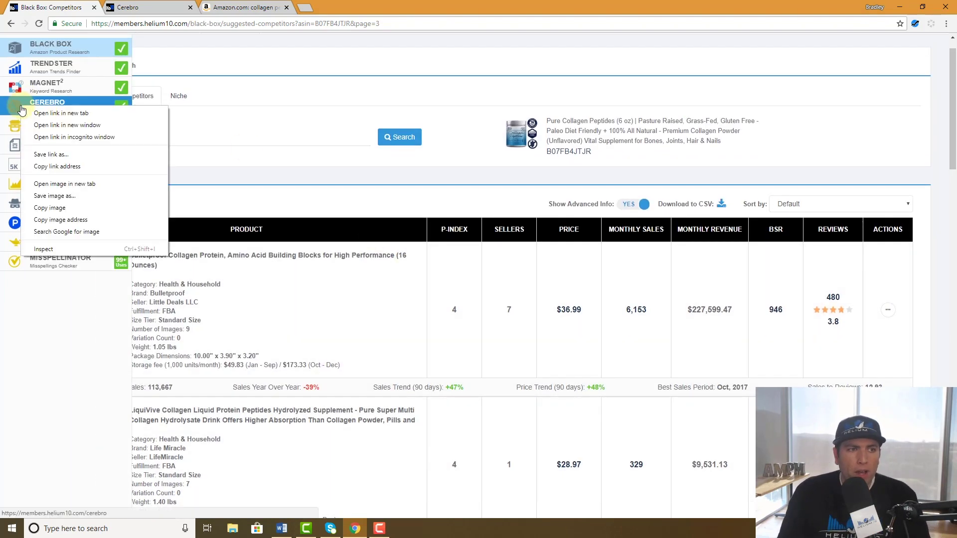
{"action": "left_click", "coordinate": [66, 114]}
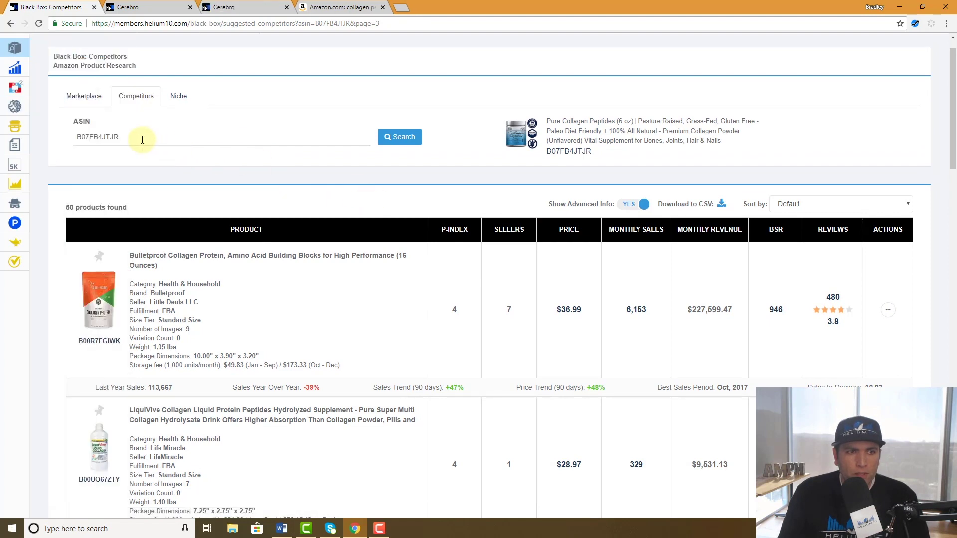
{"action": "left_click_drag", "start_coordinate": [138, 138], "coordinate": [72, 143]}
{"action": "key", "text": "ctrl+c"}
{"action": "left_click", "coordinate": [234, 7]}
{"action": "left_click", "coordinate": [115, 125]}
{"action": "key", "text": "ctrl+v"}
Copy the LiquiVive liquid collagen's ASIN, B00UO67ZTY, from Black Box and add it as a competing ASIN in the second Cerebro tab.
{"action": "left_click", "coordinate": [52, 7]}
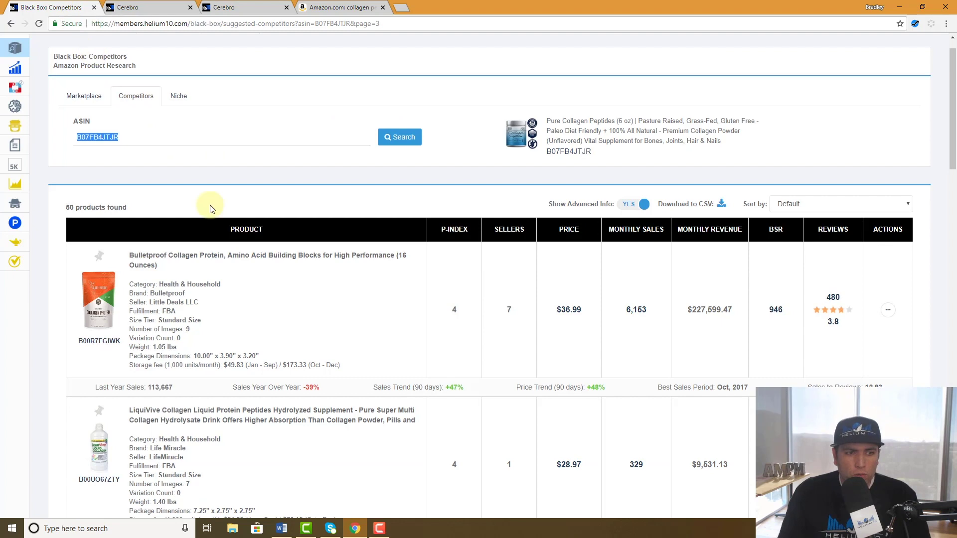
{"action": "scroll", "coordinate": [215, 321], "scroll_direction": "down", "scroll_amount": 2}
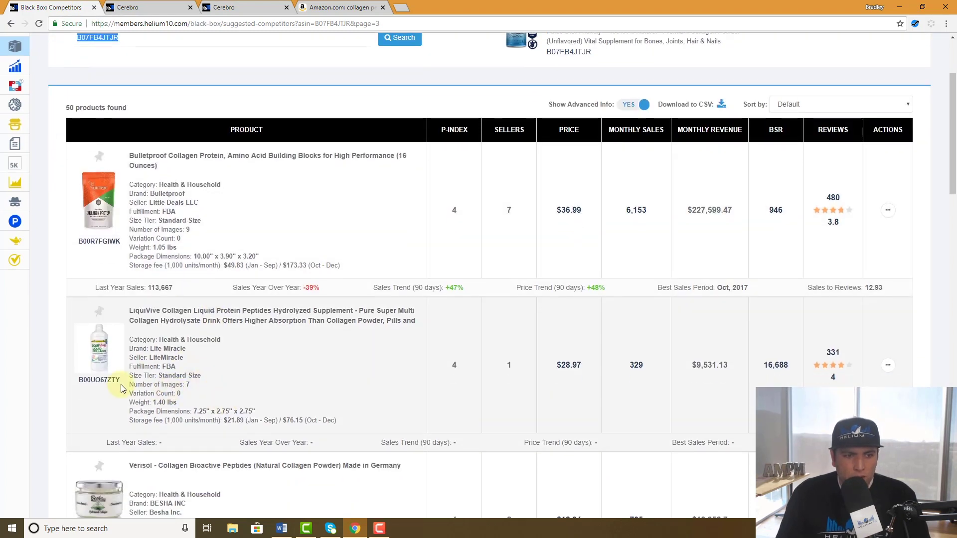
{"action": "left_click_drag", "start_coordinate": [123, 385], "coordinate": [88, 382]}
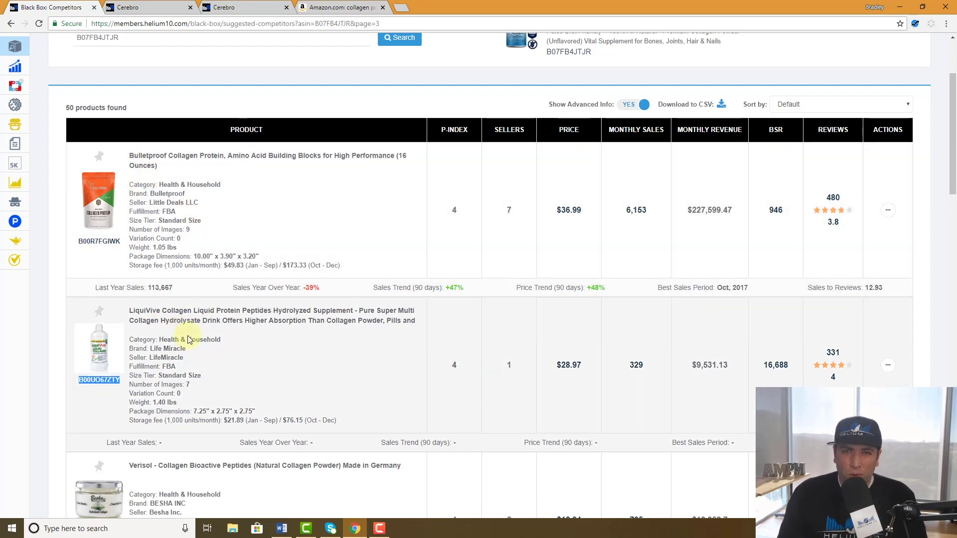
{"action": "left_click", "coordinate": [161, 8]}
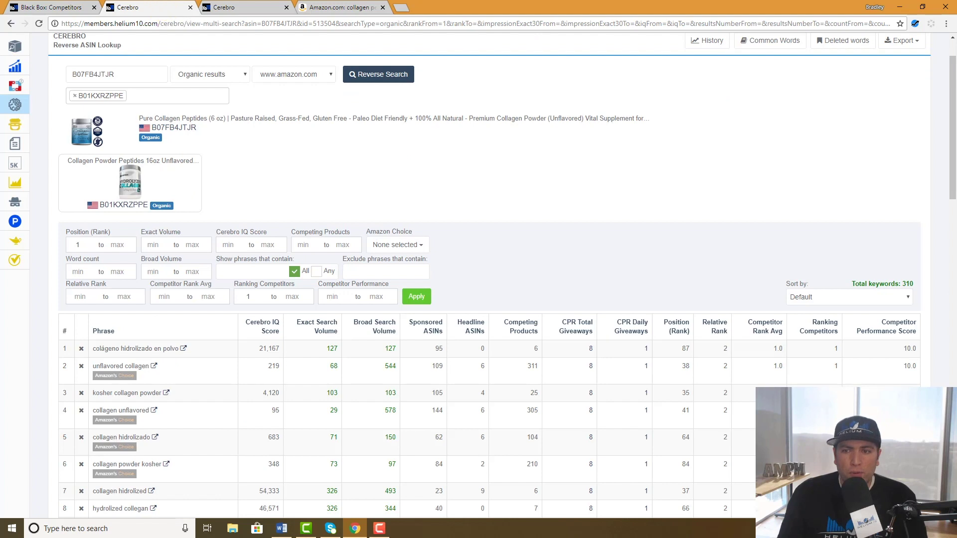
{"action": "left_click", "coordinate": [232, 9]}
{"action": "left_click", "coordinate": [115, 146]}
{"action": "key", "text": "ctrl+v"}
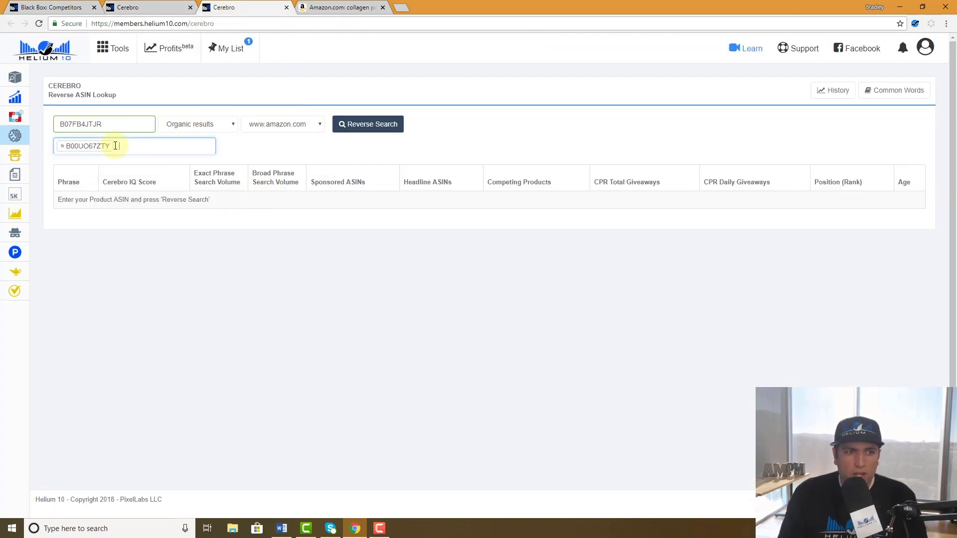
Run a new reverse search for both ASINs and filter the keywords to a minimum Position (Rank) of 1 and at least 1 Ranking Competitor.
{"action": "left_click", "coordinate": [362, 126]}
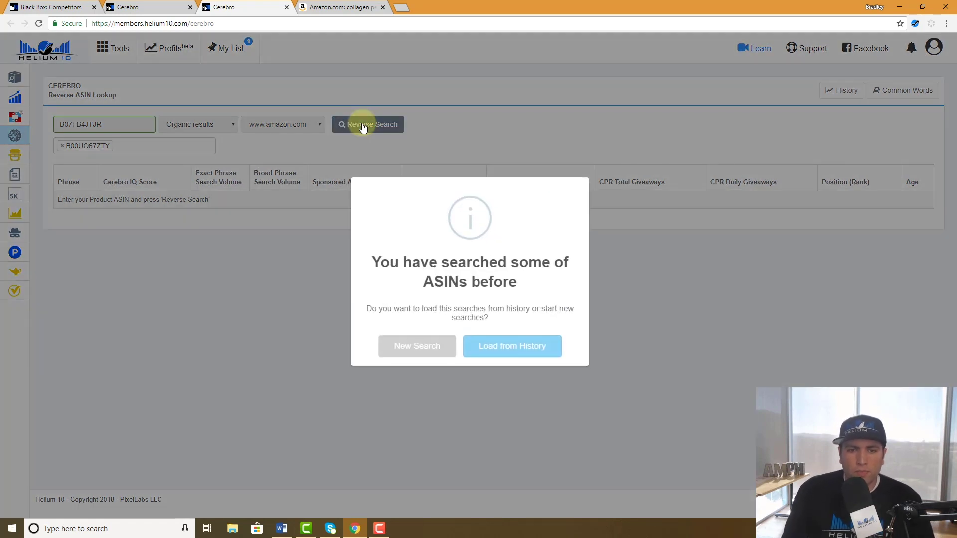
{"action": "left_click", "coordinate": [428, 352]}
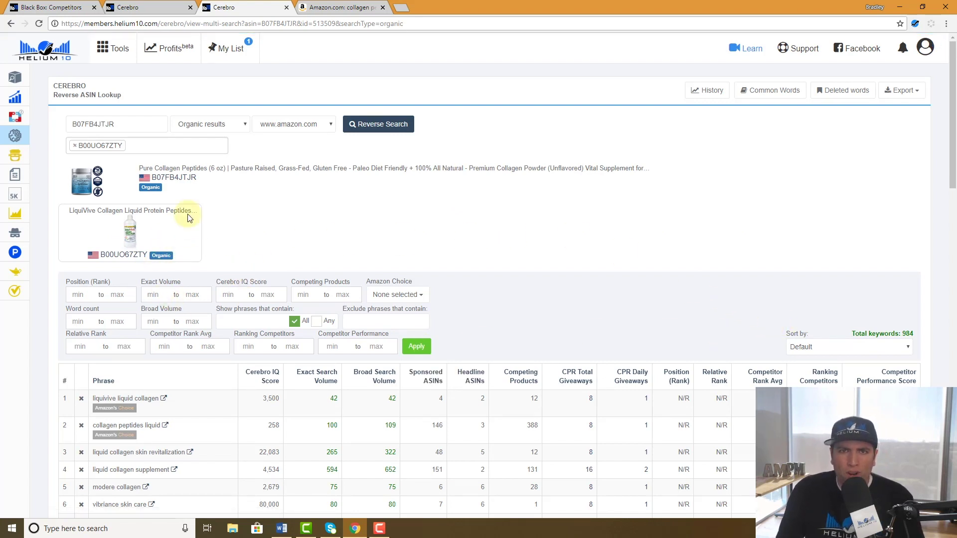
{"action": "left_click", "coordinate": [85, 296]}
{"action": "type", "text": "1"}
{"action": "left_click", "coordinate": [248, 346]}
{"action": "type", "text": "1"}
{"action": "left_click", "coordinate": [423, 346]}
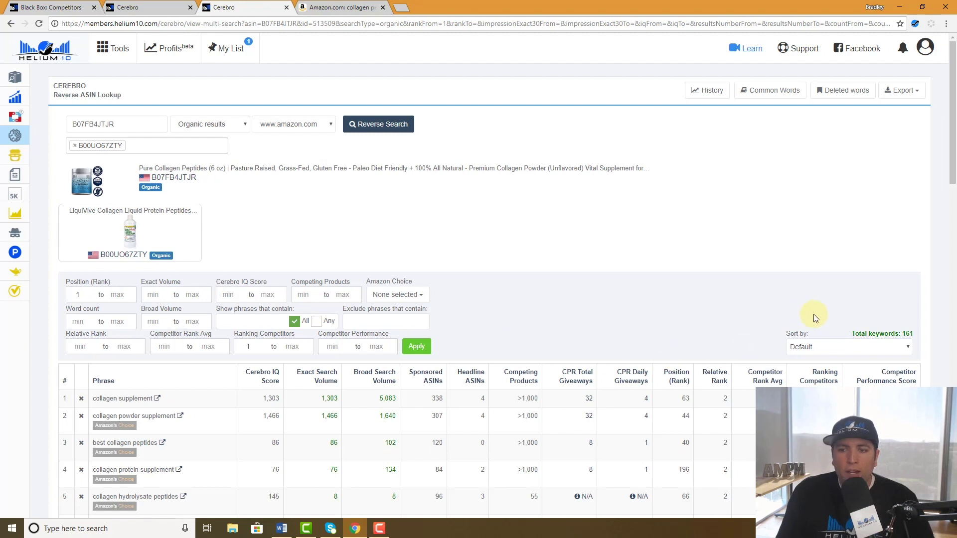
Compare the total shared keywords in the two Cerebro tabs and return to the Black Box competitor search.
{"action": "left_click", "coordinate": [150, 7]}
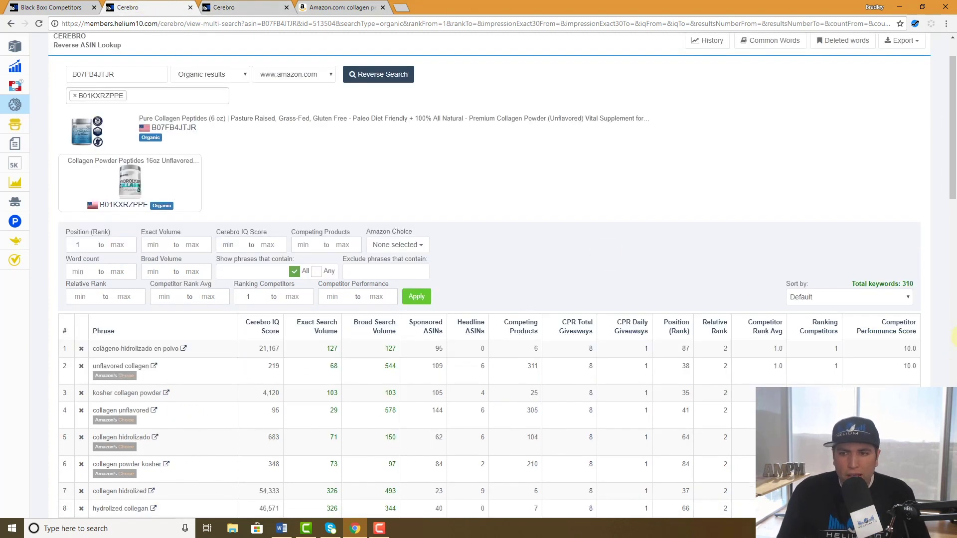
{"action": "left_click", "coordinate": [260, 8]}
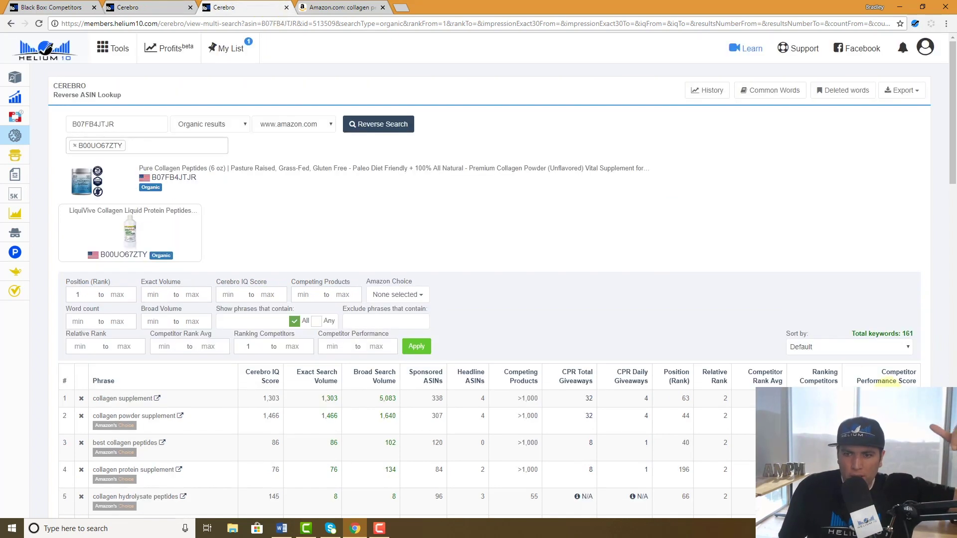
{"action": "left_click", "coordinate": [36, 4]}
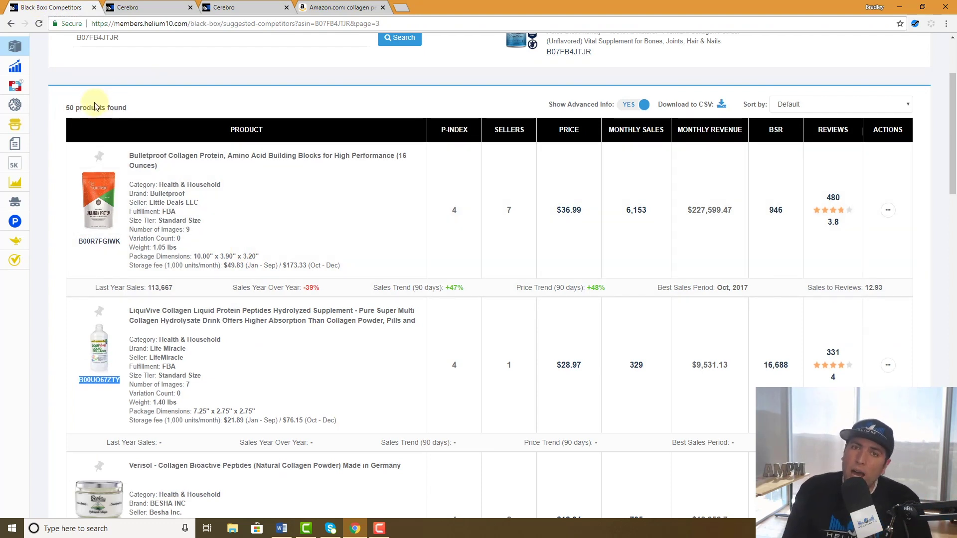
{"action": "scroll", "coordinate": [144, 150], "scroll_direction": "up", "scroll_amount": 2}
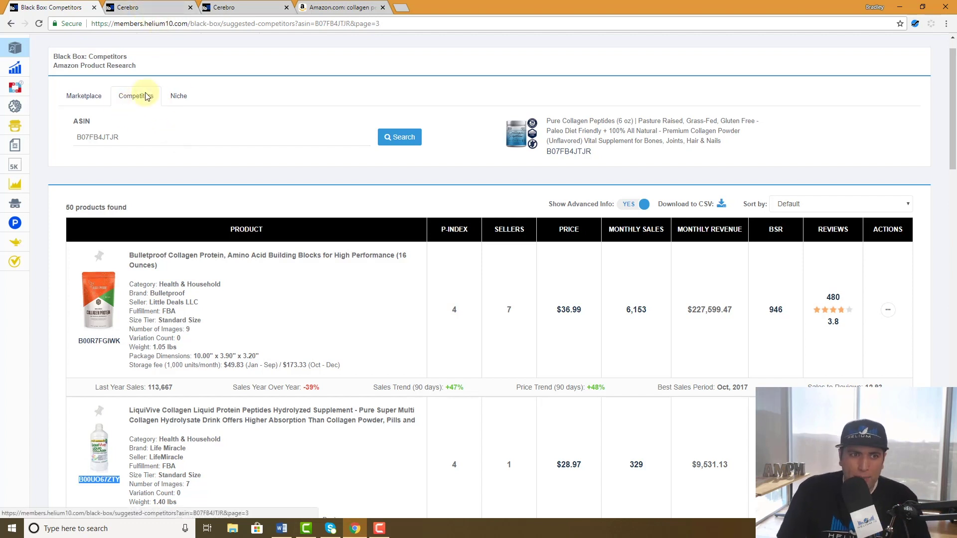
Run a Black Box Niche search for the phrase "collagen jelly" and look over the products found.
{"action": "left_click", "coordinate": [178, 97]}
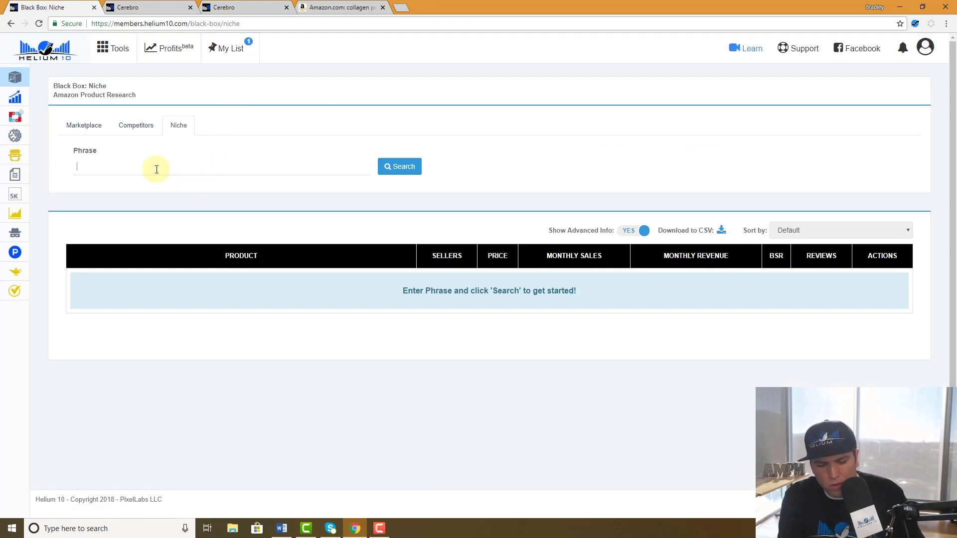
{"action": "type", "text": "collagen jelly"}
{"action": "left_click", "coordinate": [399, 170]}
{"action": "scroll", "coordinate": [399, 172], "scroll_direction": "down", "scroll_amount": 3}
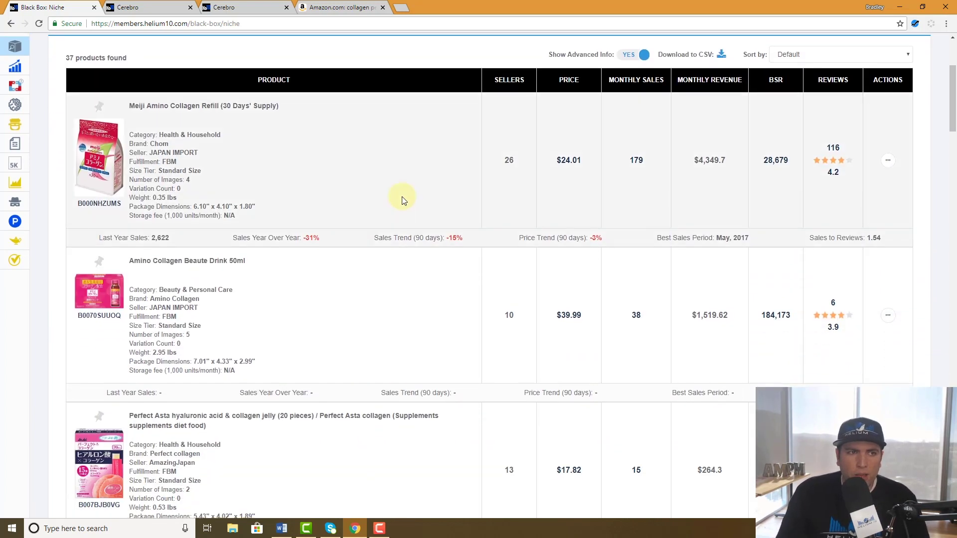
{"action": "scroll", "coordinate": [284, 145], "scroll_direction": "up", "scroll_amount": 3}
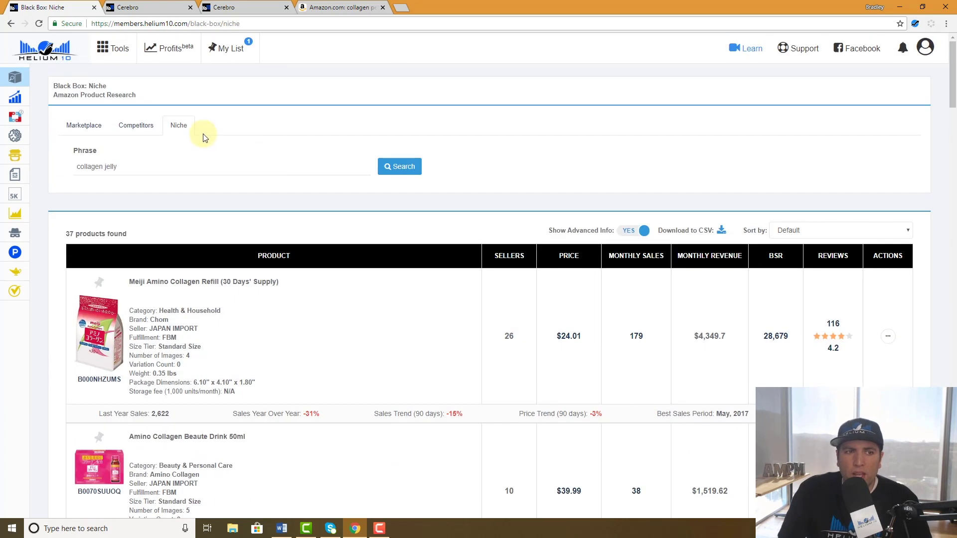
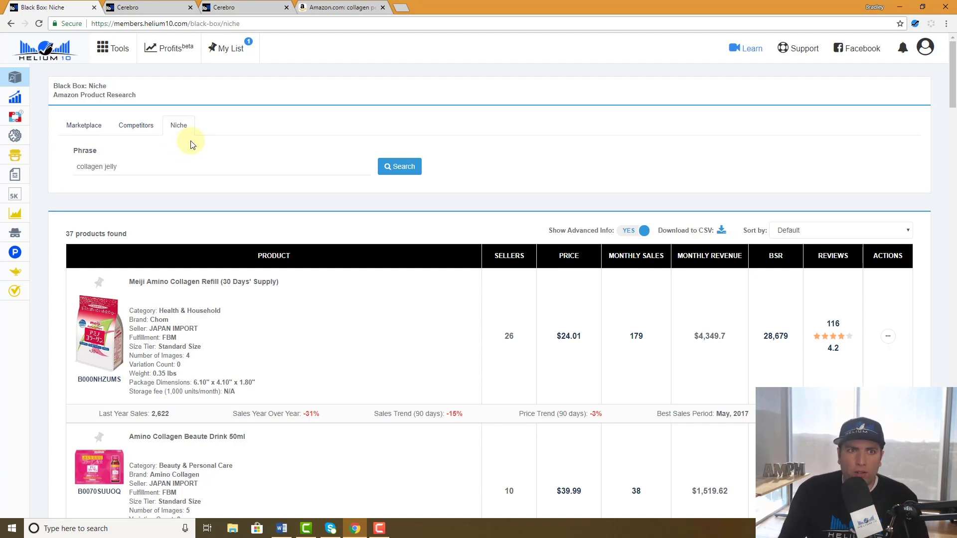
Switch to the Amazon tab, search all departments for "collagen jelly" and look through the results.
{"action": "left_click", "coordinate": [340, 7]}
{"action": "scroll", "coordinate": [324, 112], "scroll_direction": "up", "scroll_amount": 10}
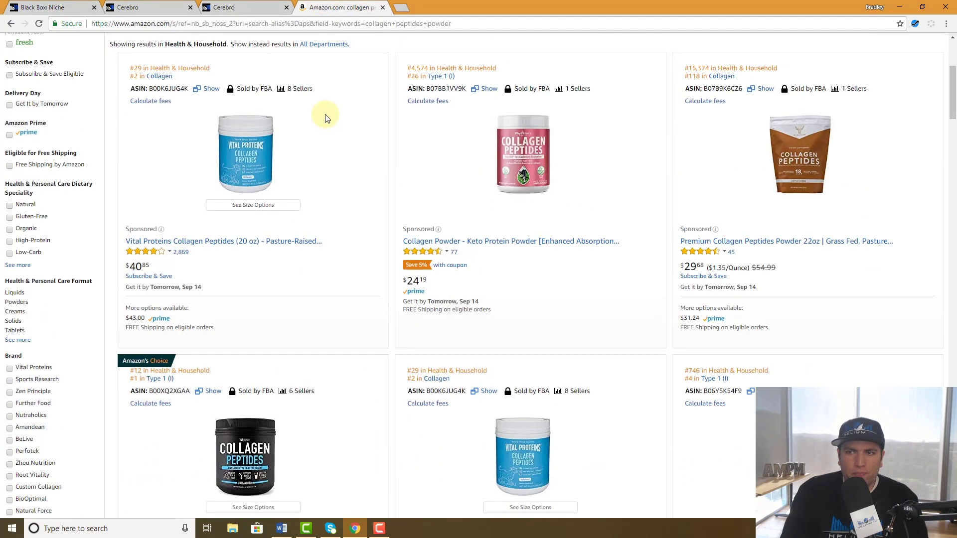
{"action": "scroll", "coordinate": [326, 118], "scroll_direction": "up", "scroll_amount": 5}
{"action": "left_click_drag", "start_coordinate": [211, 75], "coordinate": [100, 75]}
{"action": "type", "text": "co"}
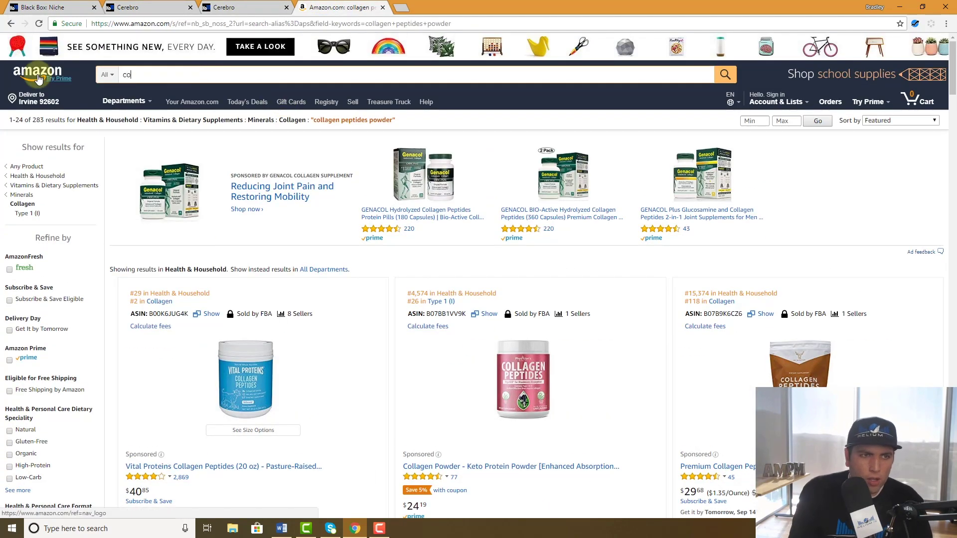
{"action": "type", "text": "llagen jelly"}
{"action": "key", "text": "Return"}
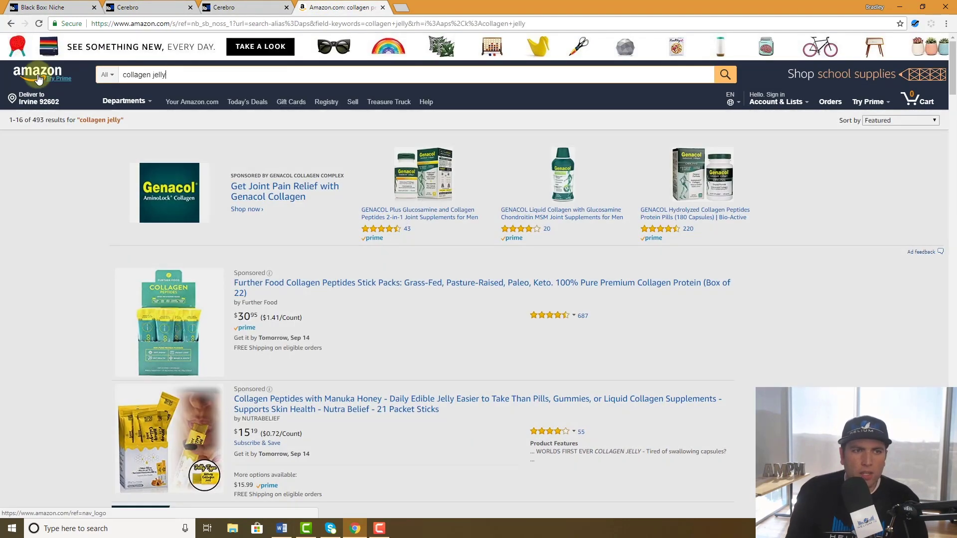
{"action": "scroll", "coordinate": [348, 184], "scroll_direction": "down", "scroll_amount": 6}
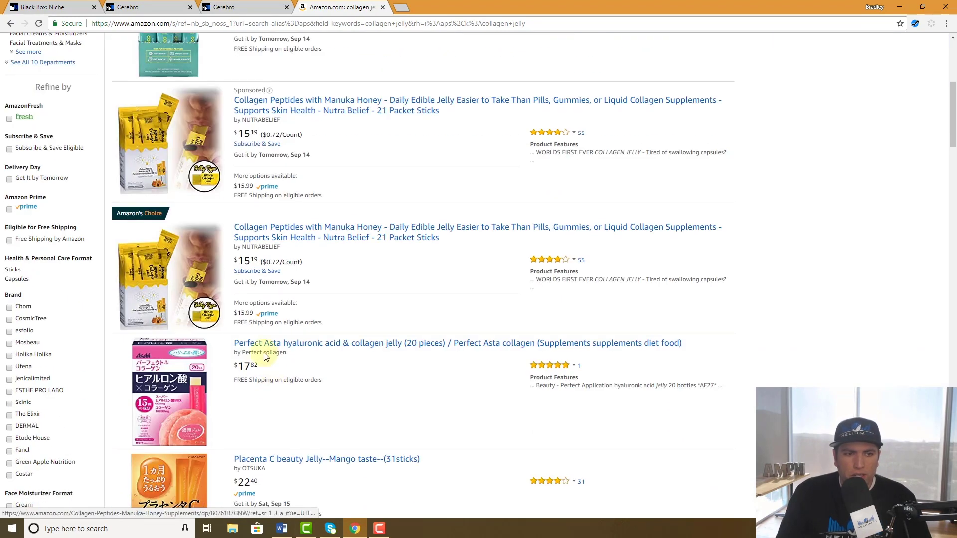
{"action": "scroll", "coordinate": [288, 364], "scroll_direction": "down", "scroll_amount": 1}
Close both Cerebro browser tabs.
{"action": "left_click", "coordinate": [247, 11]}
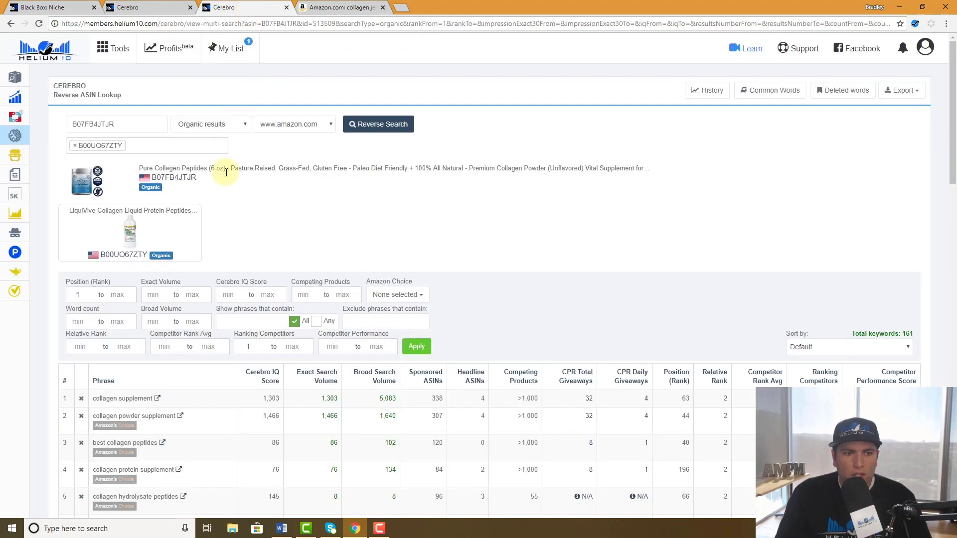
{"action": "left_click", "coordinate": [286, 7]}
{"action": "left_click", "coordinate": [269, 7]}
{"action": "left_click", "coordinate": [139, 7]}
{"action": "left_click", "coordinate": [190, 7]}
Compare the products in the Black Box niche results with those in the Amazon "collagen jelly" search.
{"action": "left_click", "coordinate": [45, 7]}
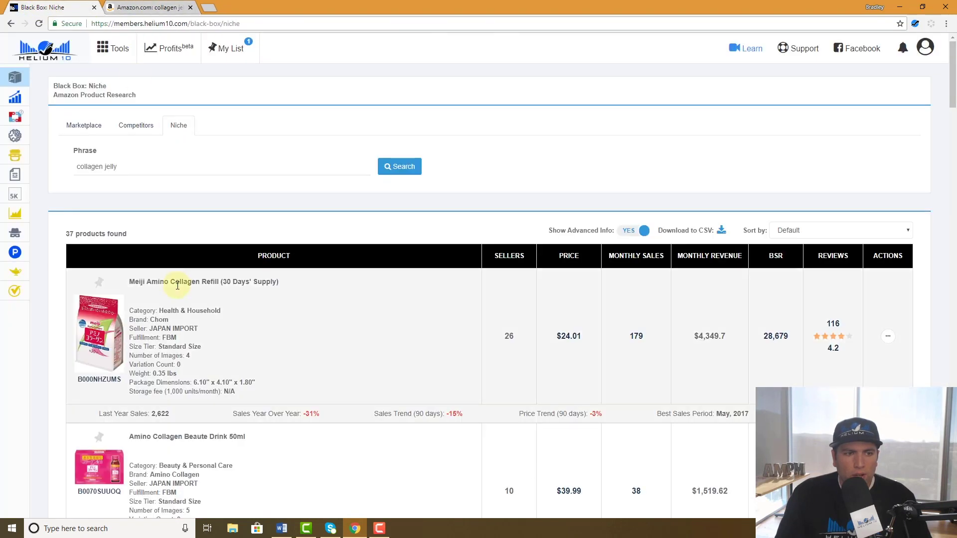
{"action": "scroll", "coordinate": [159, 228], "scroll_direction": "down", "scroll_amount": 3}
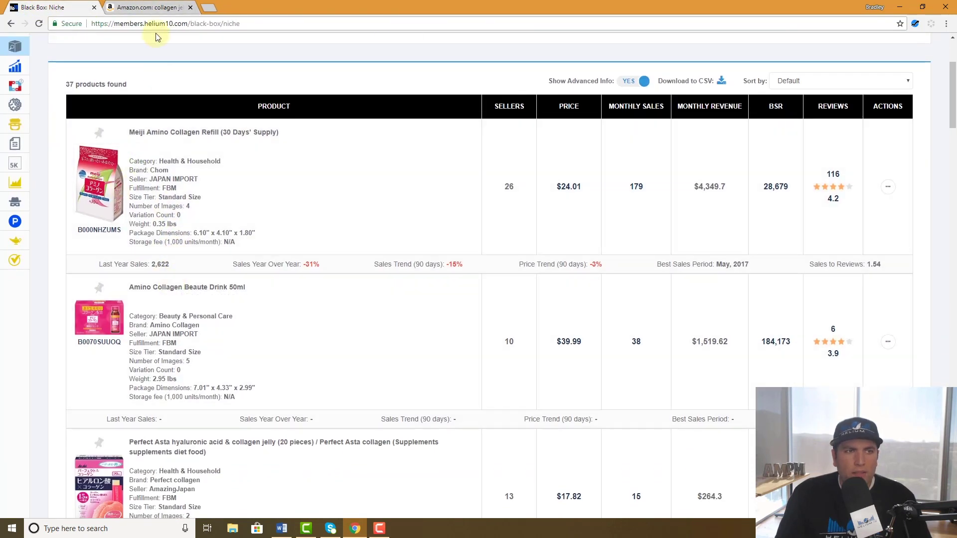
{"action": "left_click", "coordinate": [144, 7]}
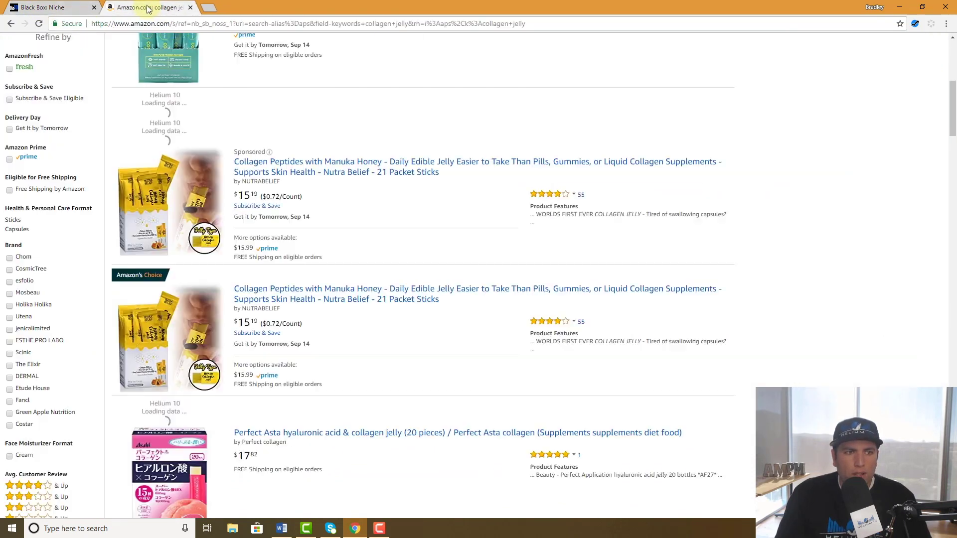
{"action": "scroll", "coordinate": [319, 234], "scroll_direction": "down", "scroll_amount": 7}
{"action": "scroll", "coordinate": [288, 185], "scroll_direction": "up", "scroll_amount": 3}
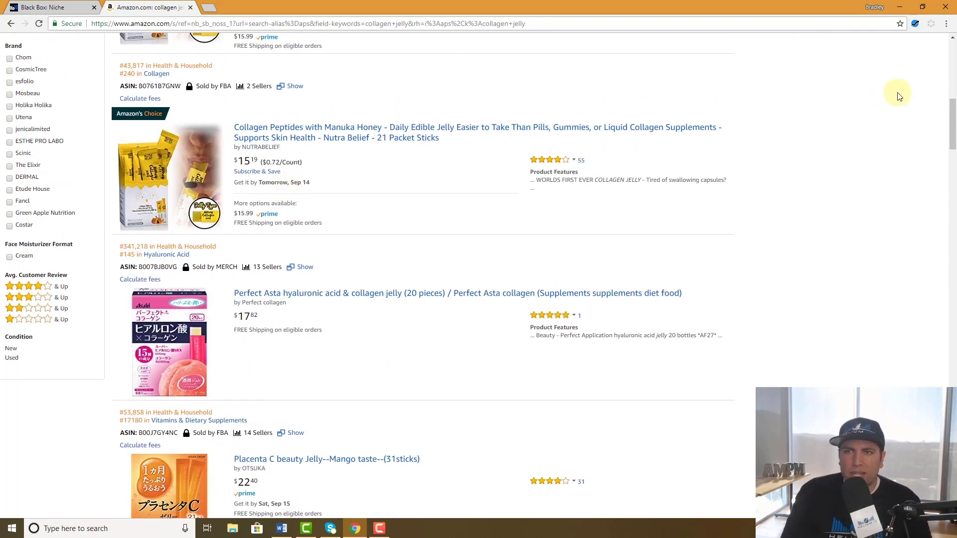
Run Xray product research on the Amazon "collagen jelly" search results.
{"action": "scroll", "coordinate": [292, 100], "scroll_direction": "up", "scroll_amount": 5}
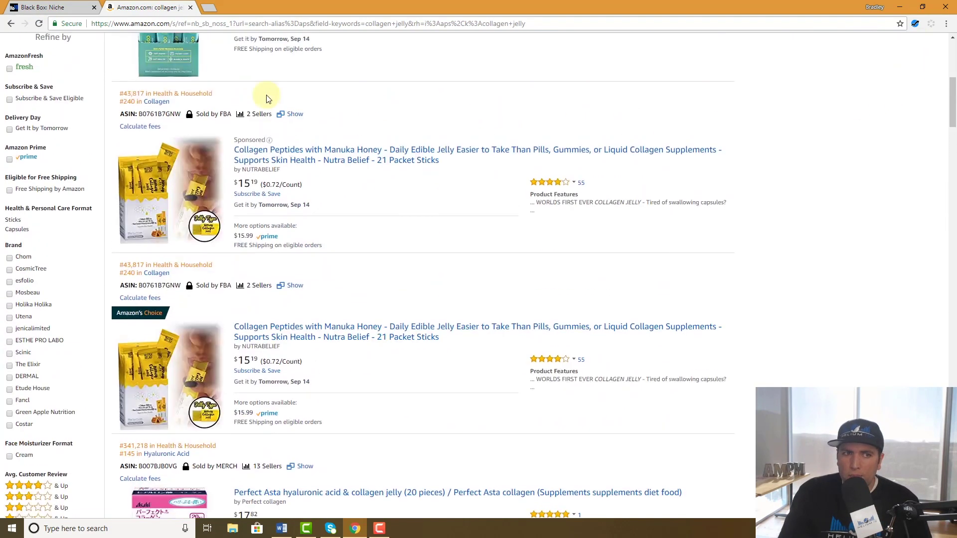
{"action": "scroll", "coordinate": [227, 95], "scroll_direction": "up", "scroll_amount": 2}
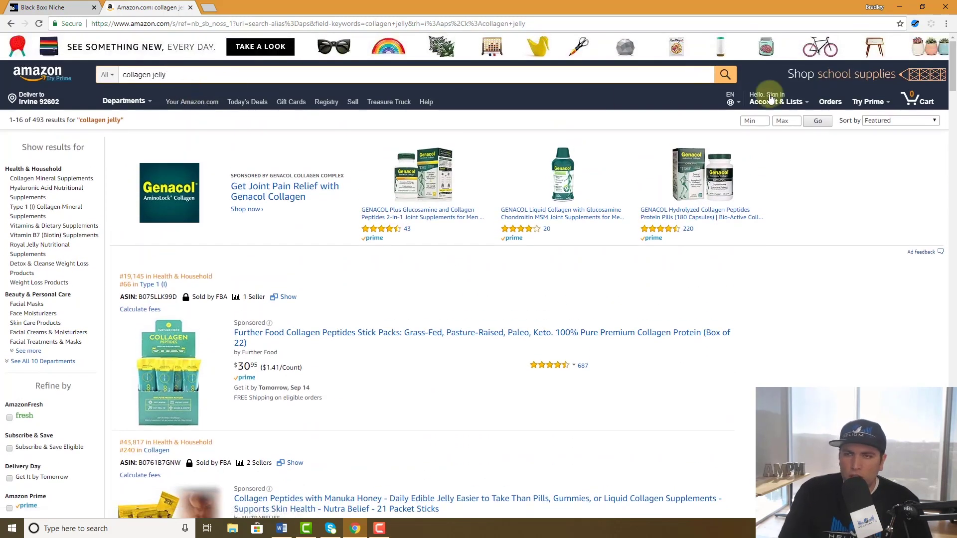
{"action": "left_click", "coordinate": [916, 23]}
{"action": "left_click", "coordinate": [780, 80]}
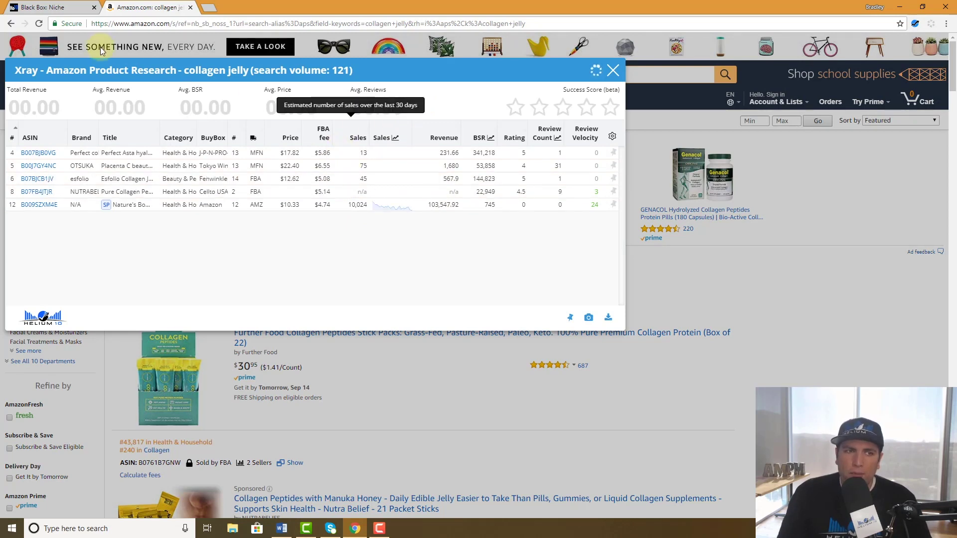
Return to the Black Box niche results and sort them by number of sellers, low to high.
{"action": "left_click", "coordinate": [45, 7]}
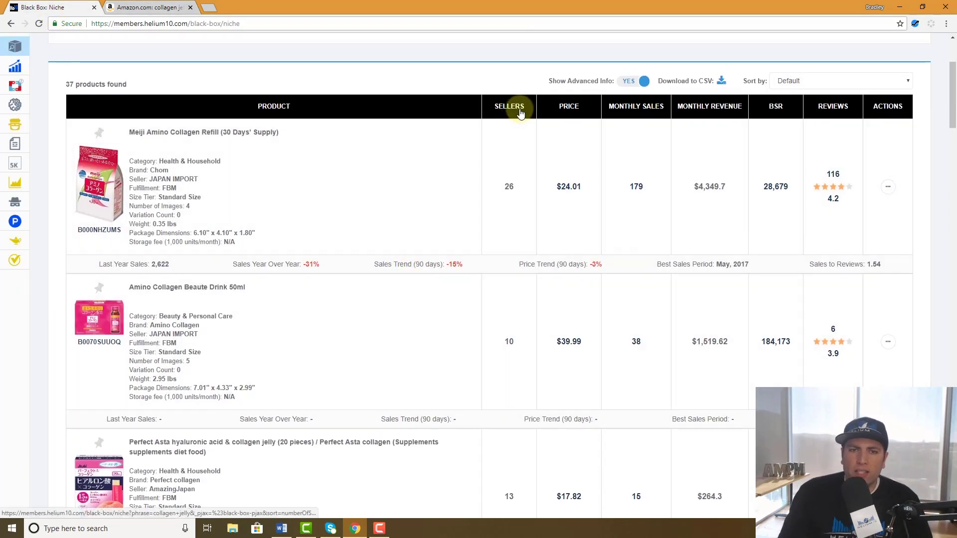
{"action": "left_click", "coordinate": [520, 111]}
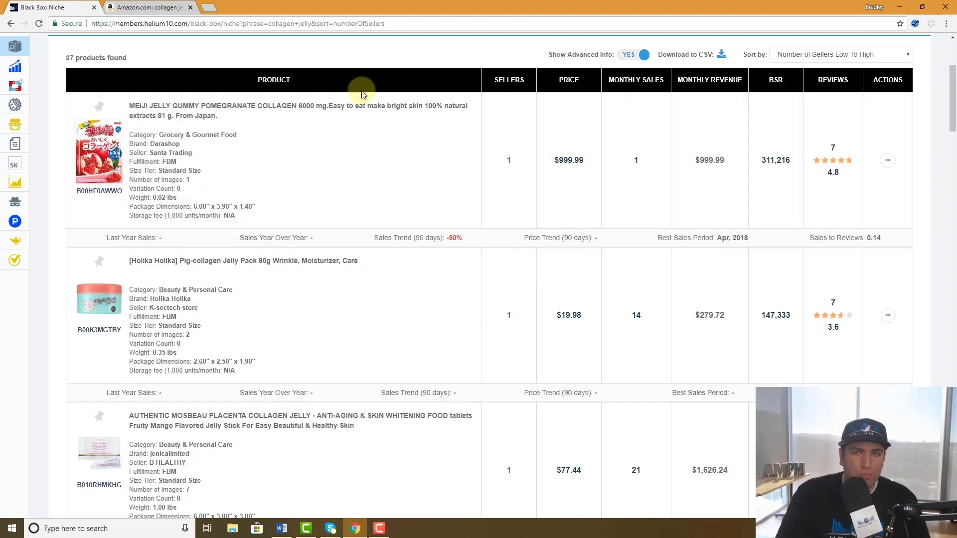
Compare the Xray data for the Amazon "collagen jelly" search with the sorted Black Box niche results.
{"action": "left_click", "coordinate": [164, 9]}
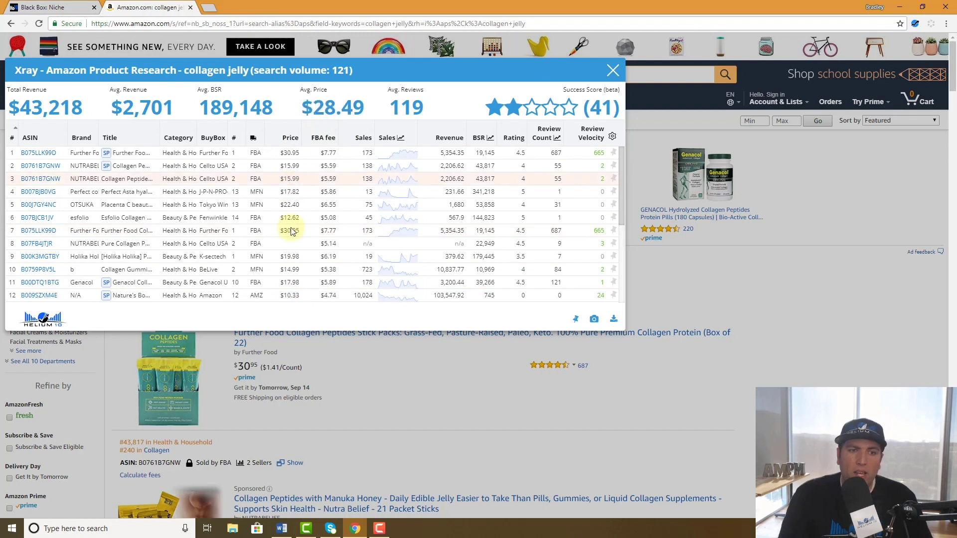
{"action": "left_click", "coordinate": [55, 8]}
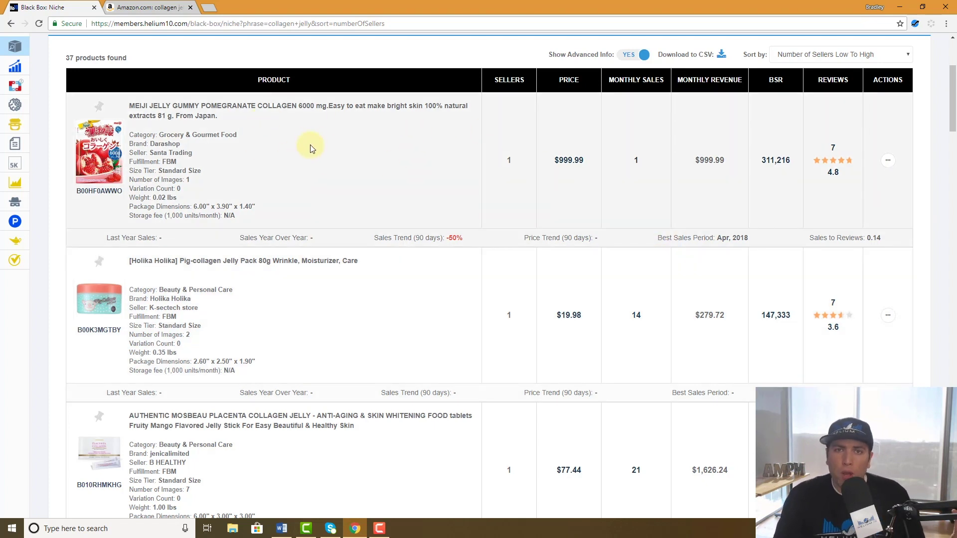
{"action": "left_click", "coordinate": [148, 6]}
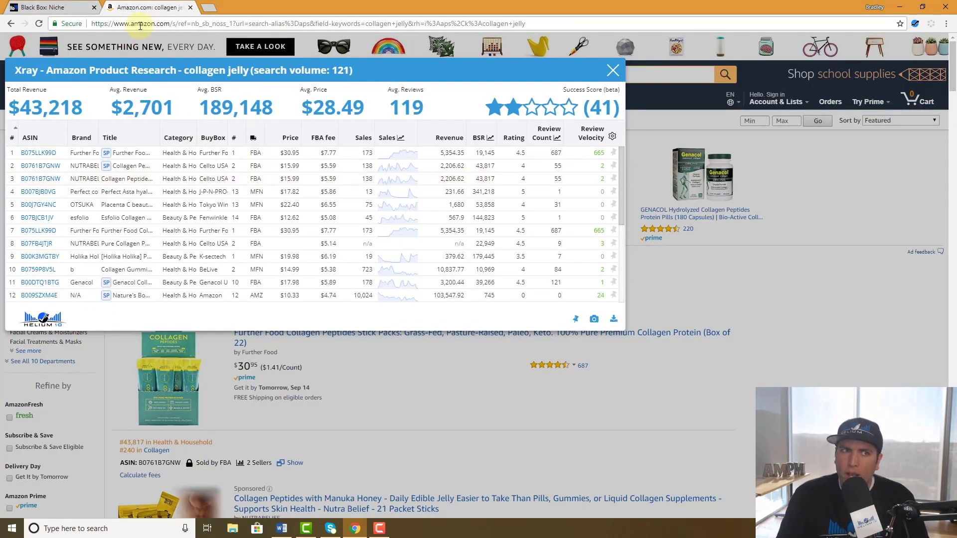
{"action": "left_click", "coordinate": [50, 7]}
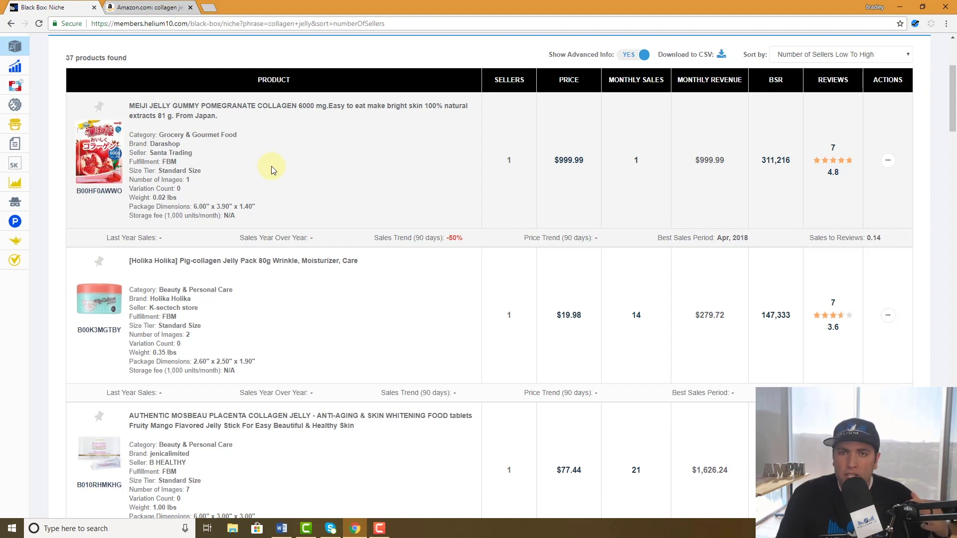
Look over the sorted niche products and open the Black Box Marketplace search.
{"action": "scroll", "coordinate": [279, 165], "scroll_direction": "up", "scroll_amount": 1}
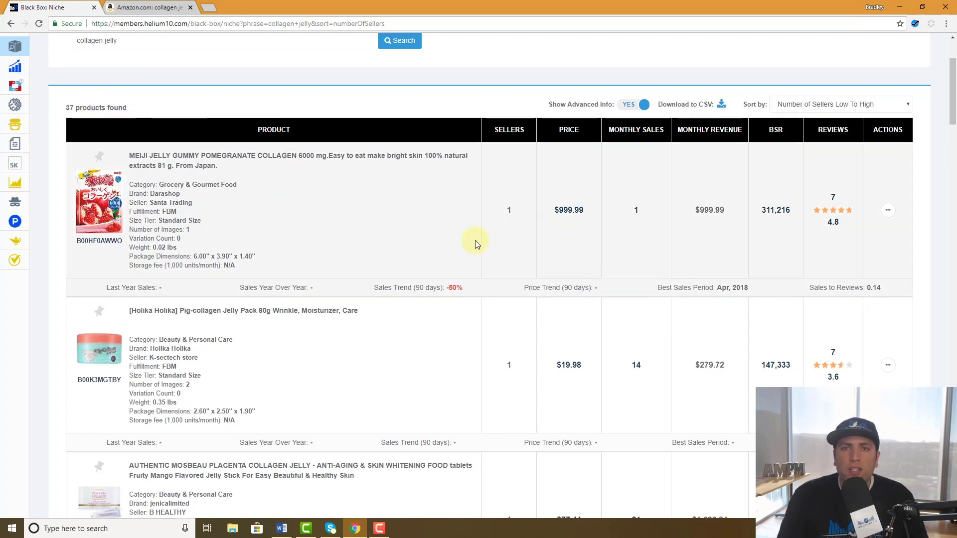
{"action": "scroll", "coordinate": [476, 243], "scroll_direction": "down", "scroll_amount": 4}
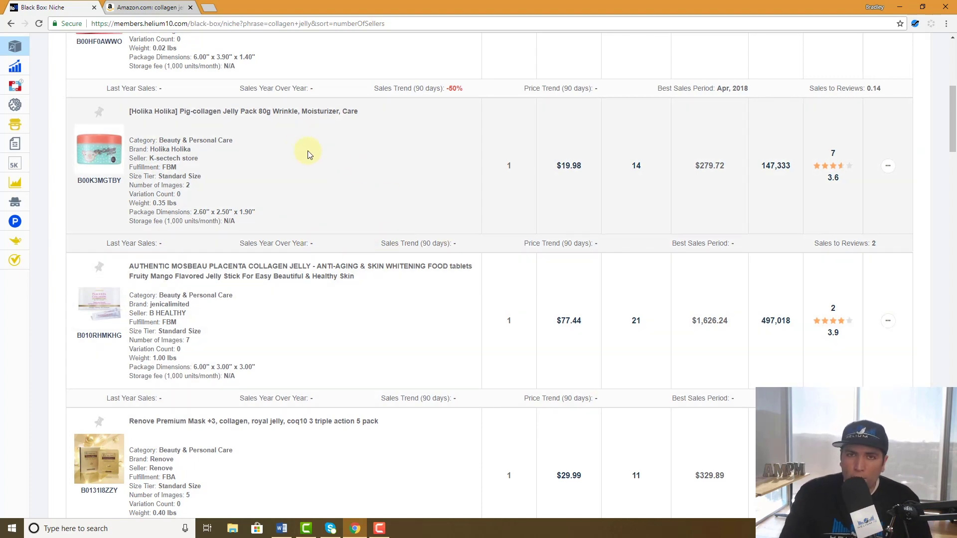
{"action": "scroll", "coordinate": [331, 155], "scroll_direction": "up", "scroll_amount": 7}
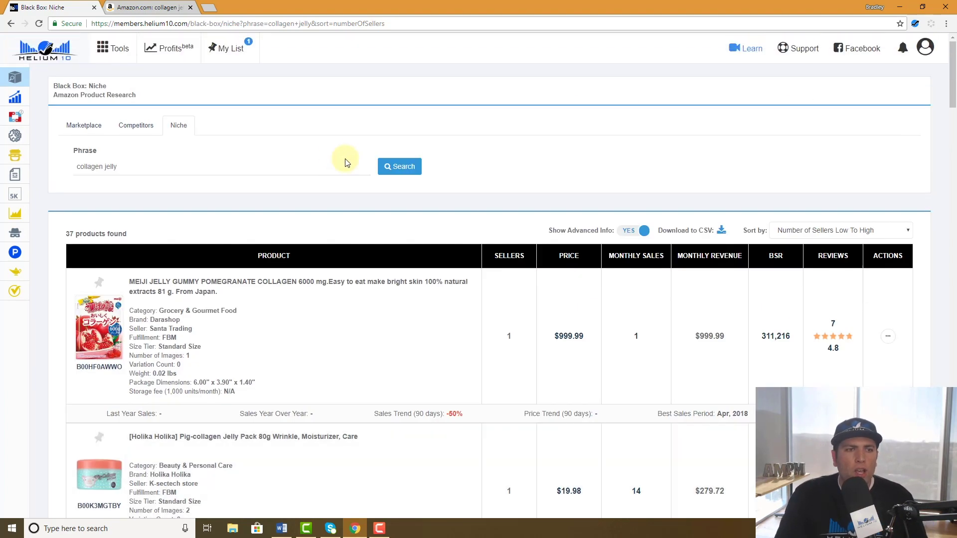
{"action": "left_click", "coordinate": [98, 128]}
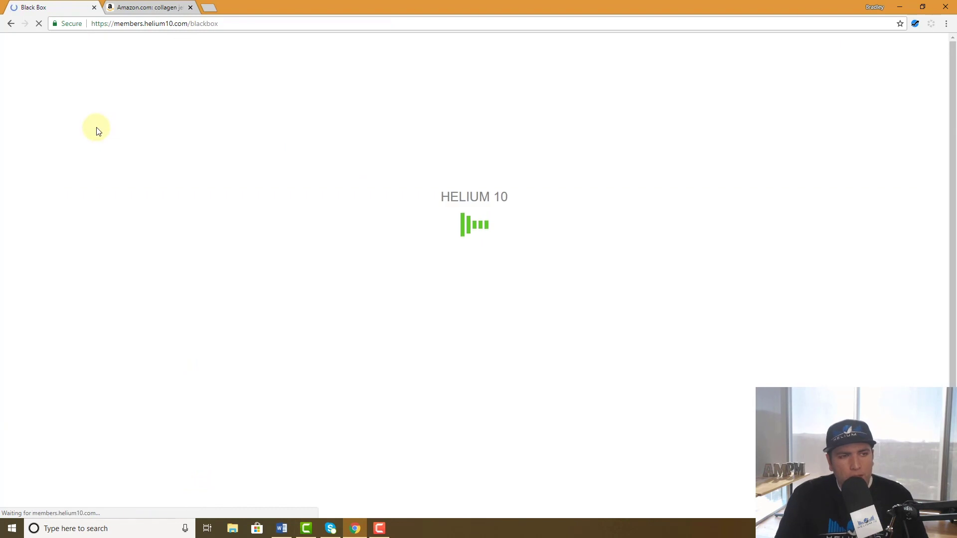